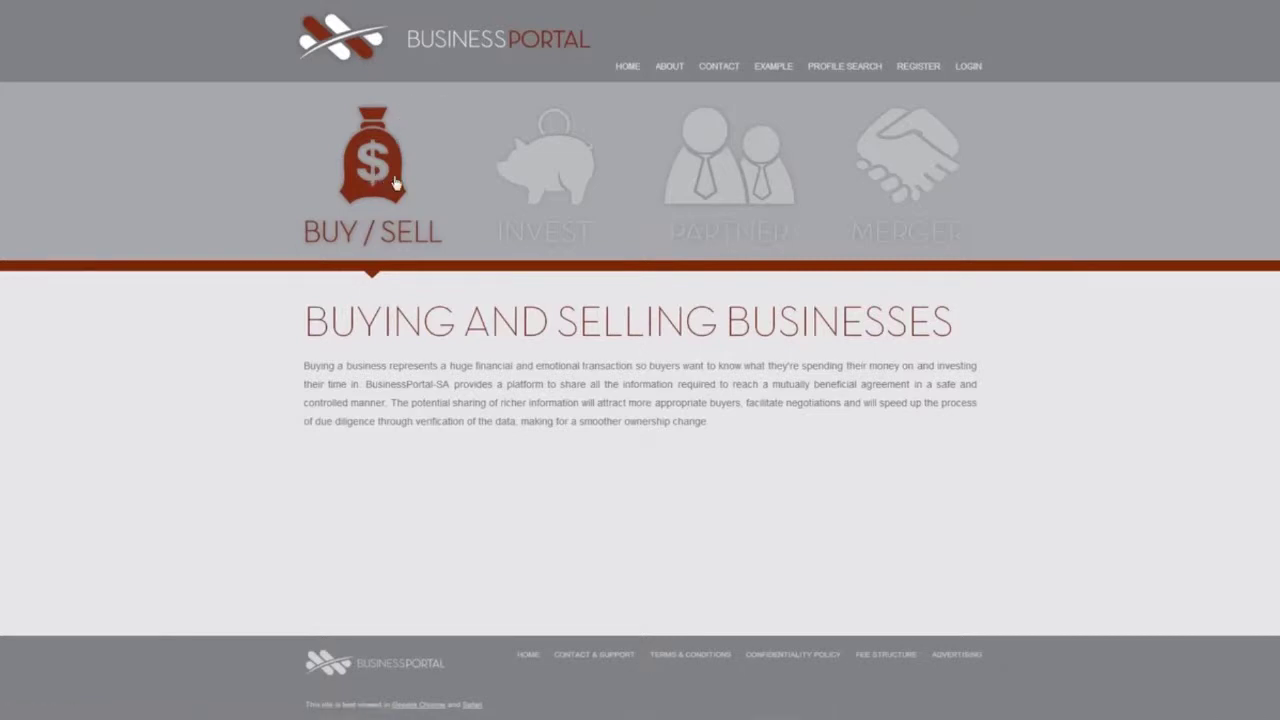
Show the home page's Invest, Partner and Merger descriptions, finishing back on Business Partner Search.
{"action": "left_click", "coordinate": [549, 184]}
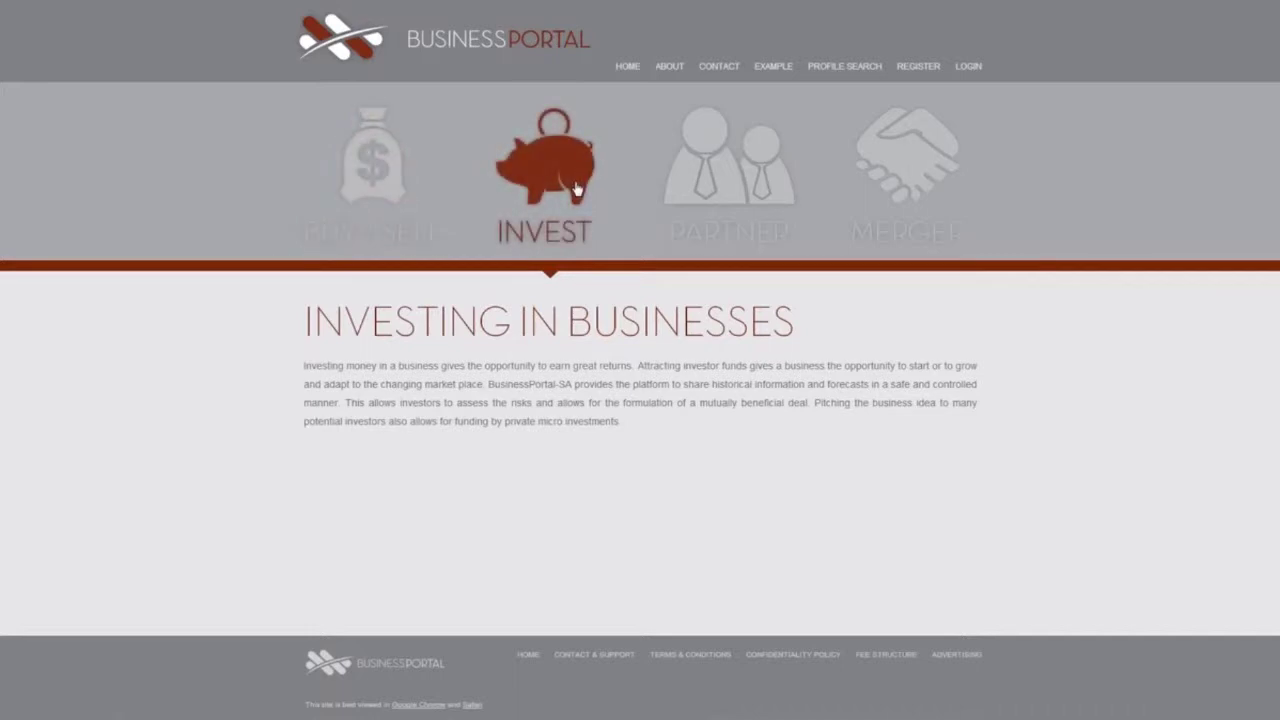
{"action": "left_click", "coordinate": [709, 190]}
{"action": "left_click", "coordinate": [875, 194]}
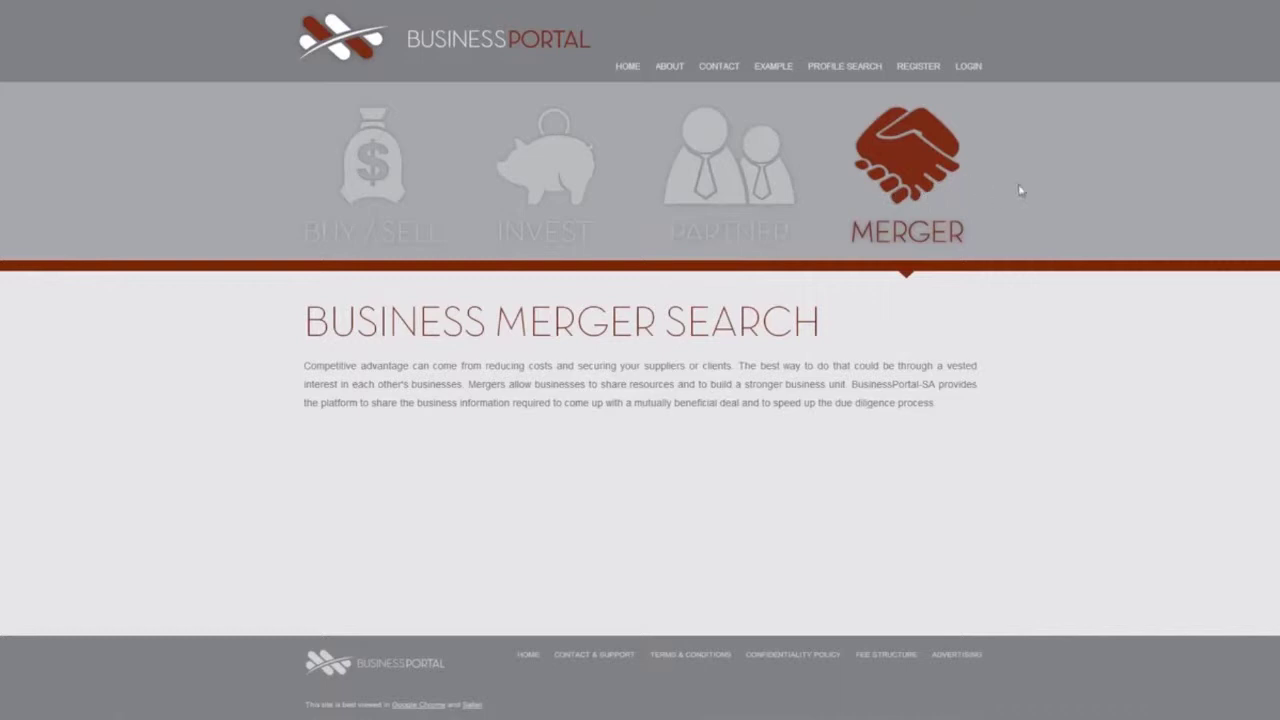
{"action": "left_click", "coordinate": [790, 118]}
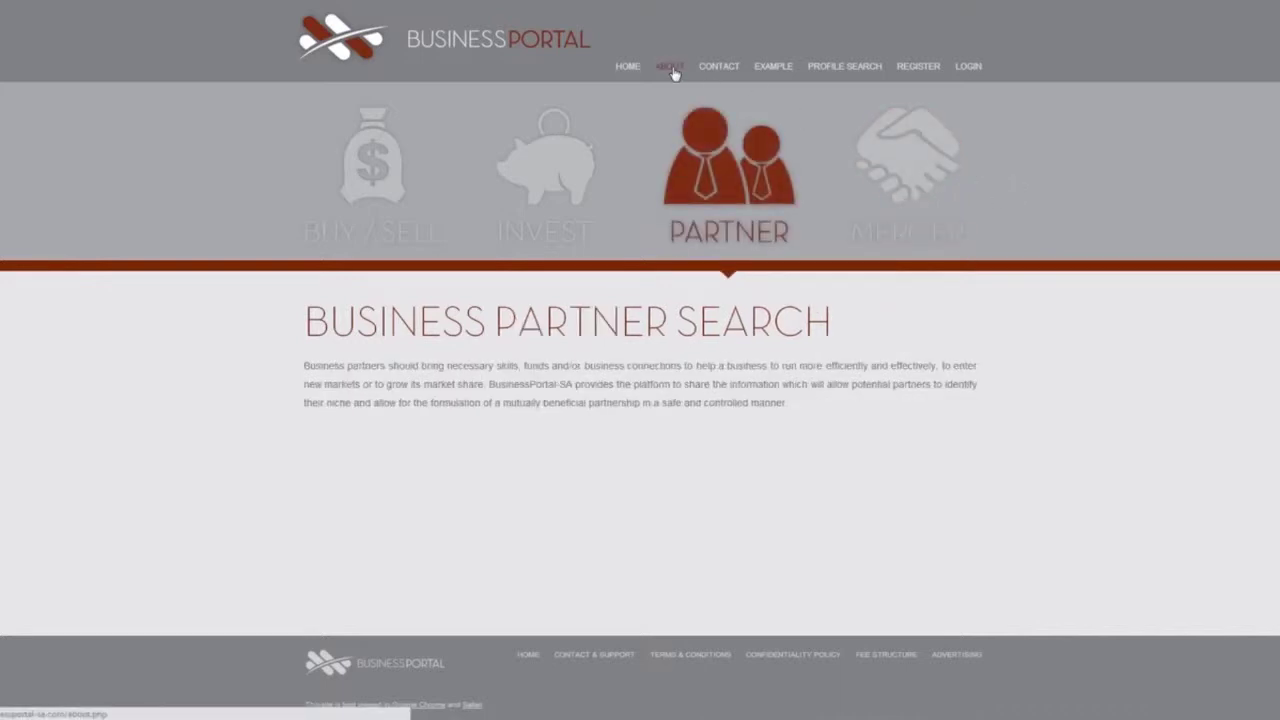
Read the About BusinessPortal page, then bring up the Profile Search form.
{"action": "left_click", "coordinate": [669, 67]}
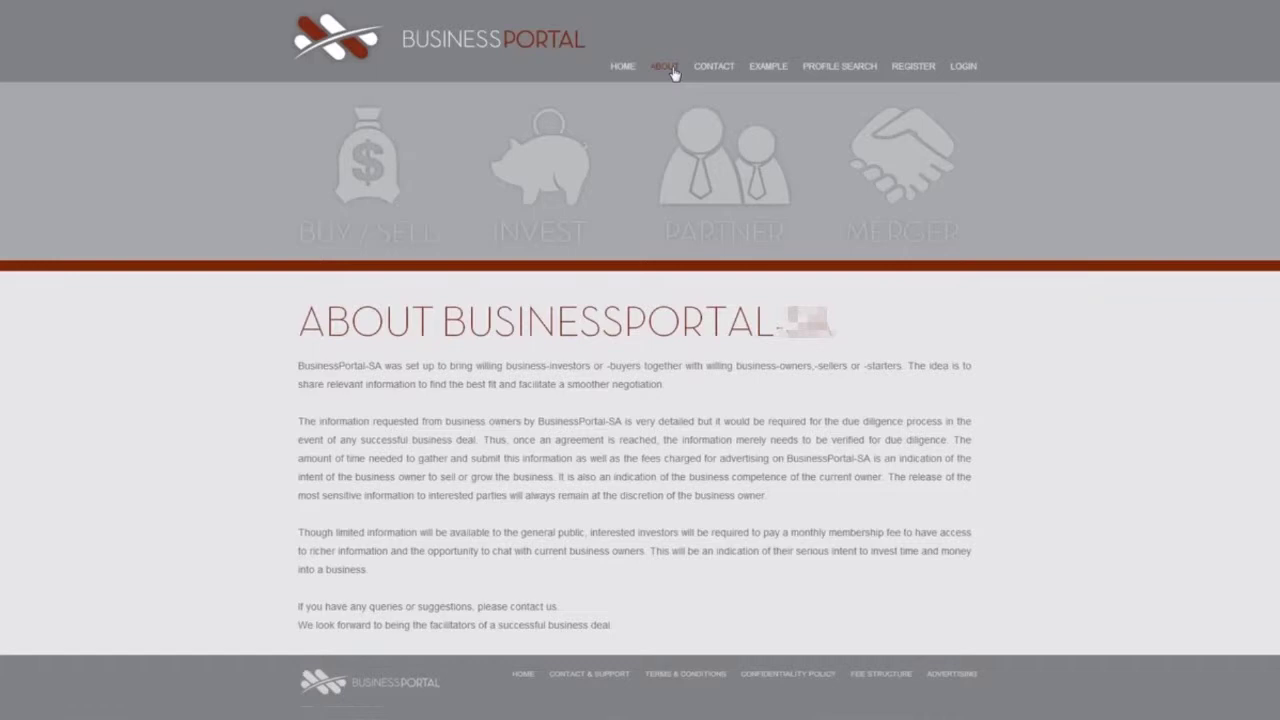
{"action": "left_click", "coordinate": [840, 70]}
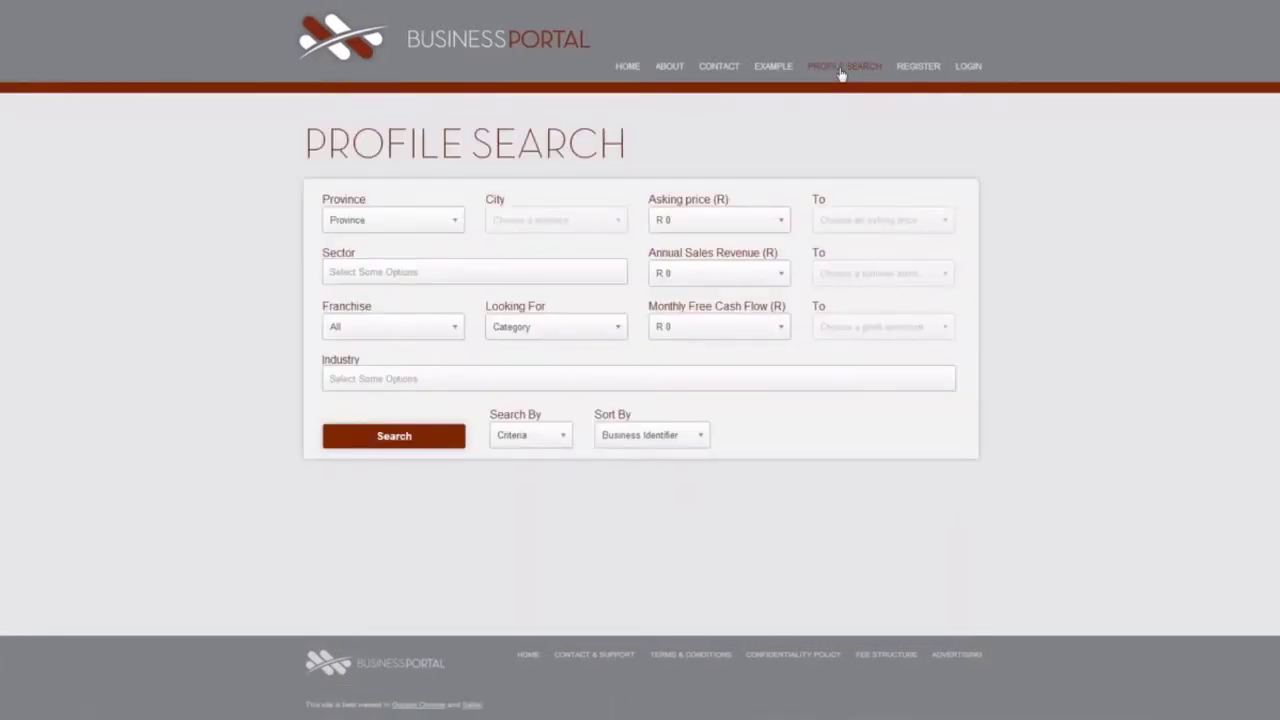
Review the Province, Sector, Industry, Franchise, Looking For and Sort By filter options without changing them.
{"action": "left_click", "coordinate": [408, 231]}
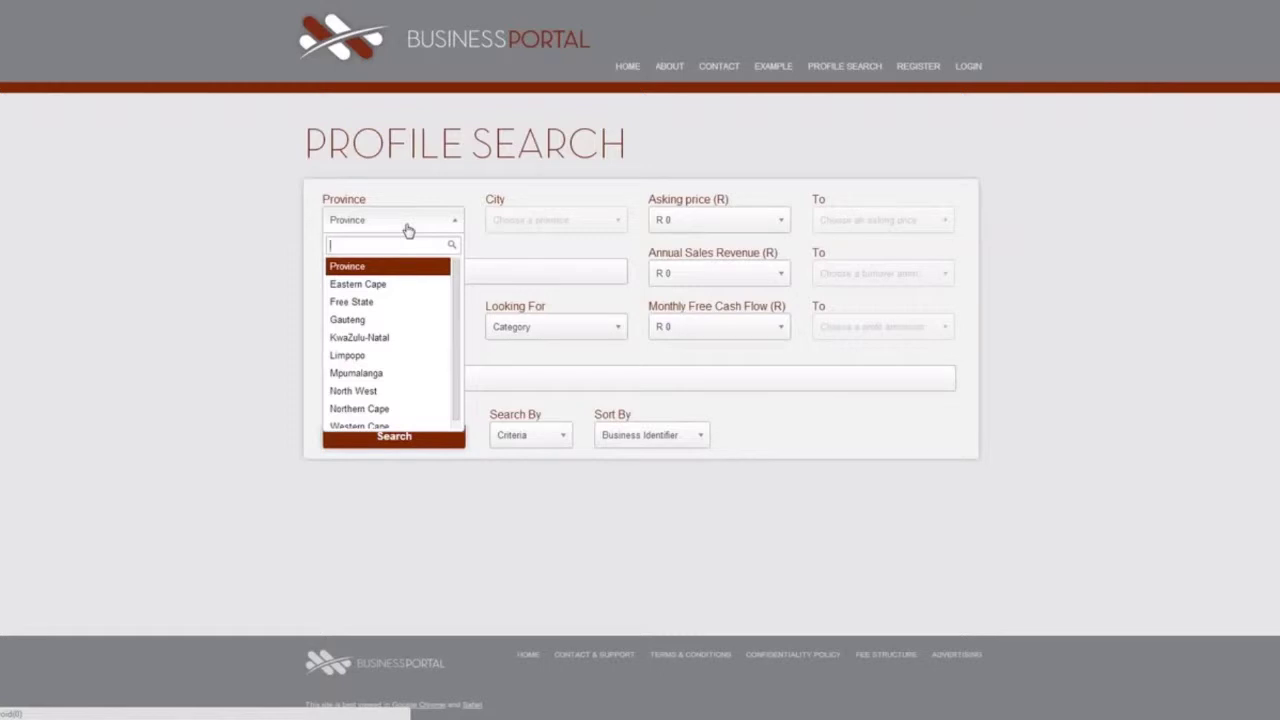
{"action": "left_click", "coordinate": [408, 231]}
{"action": "left_click", "coordinate": [400, 272]}
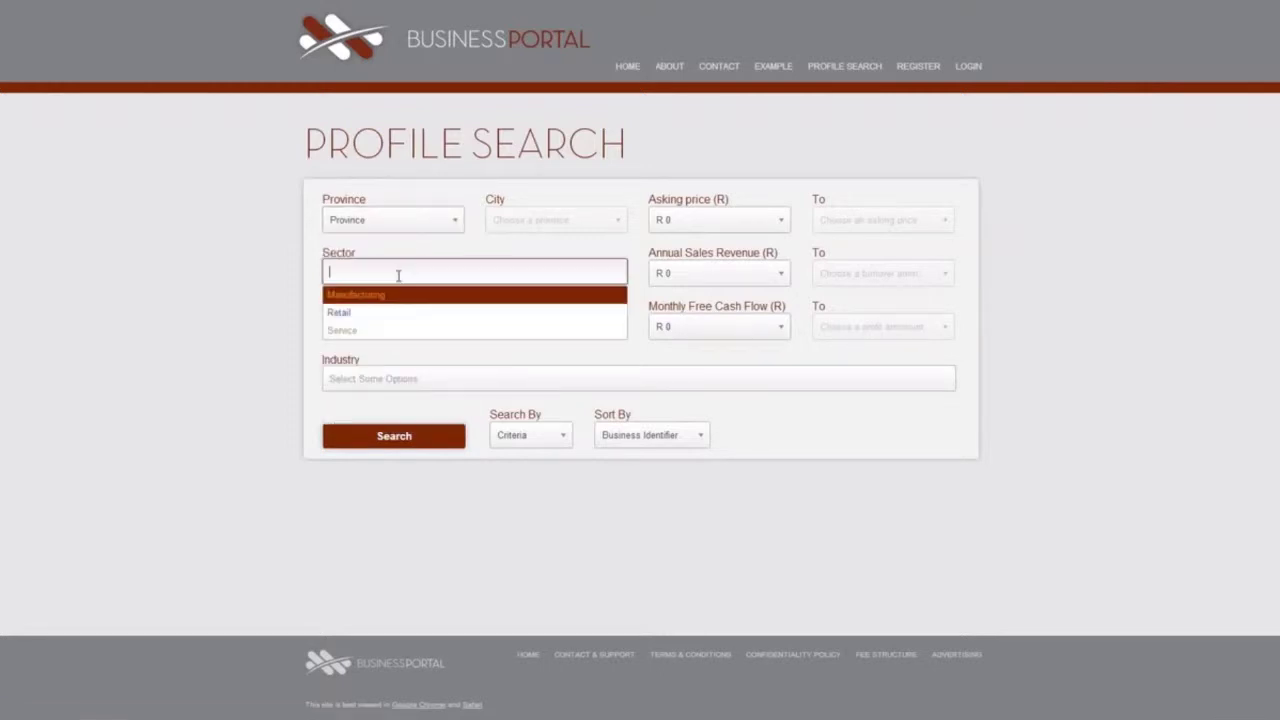
{"action": "left_click", "coordinate": [436, 380]}
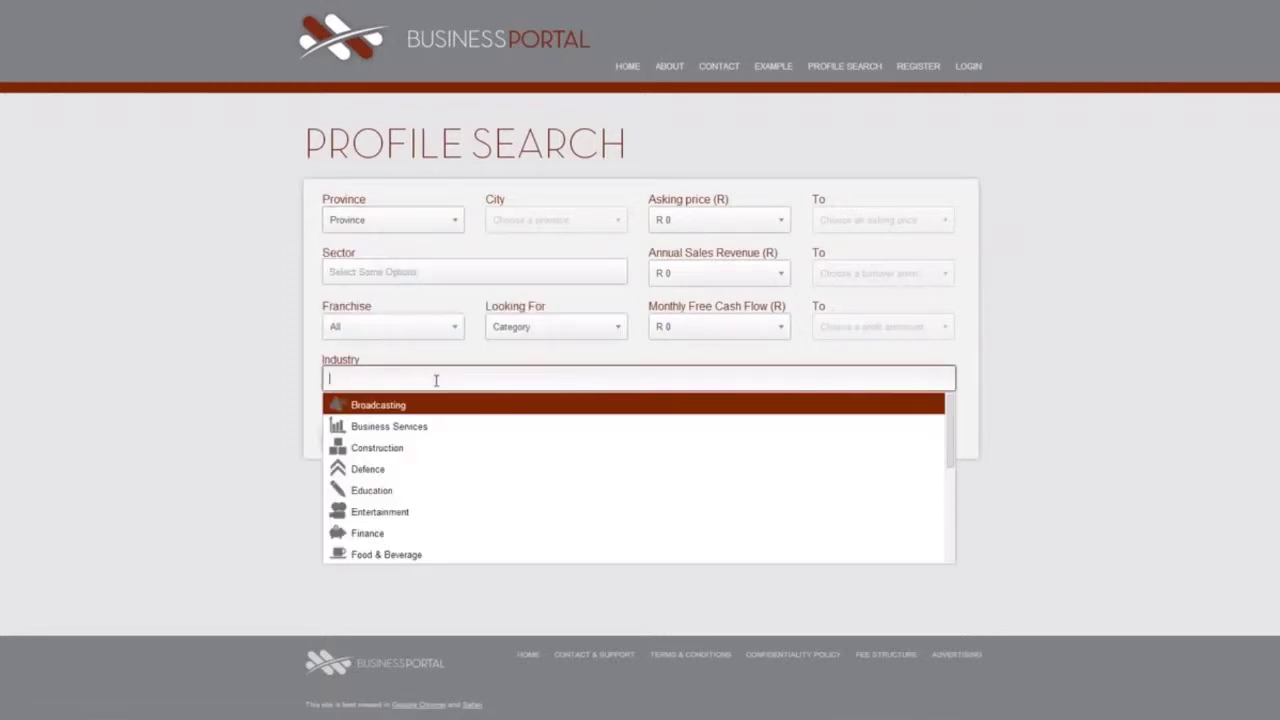
{"action": "left_click", "coordinate": [427, 334]}
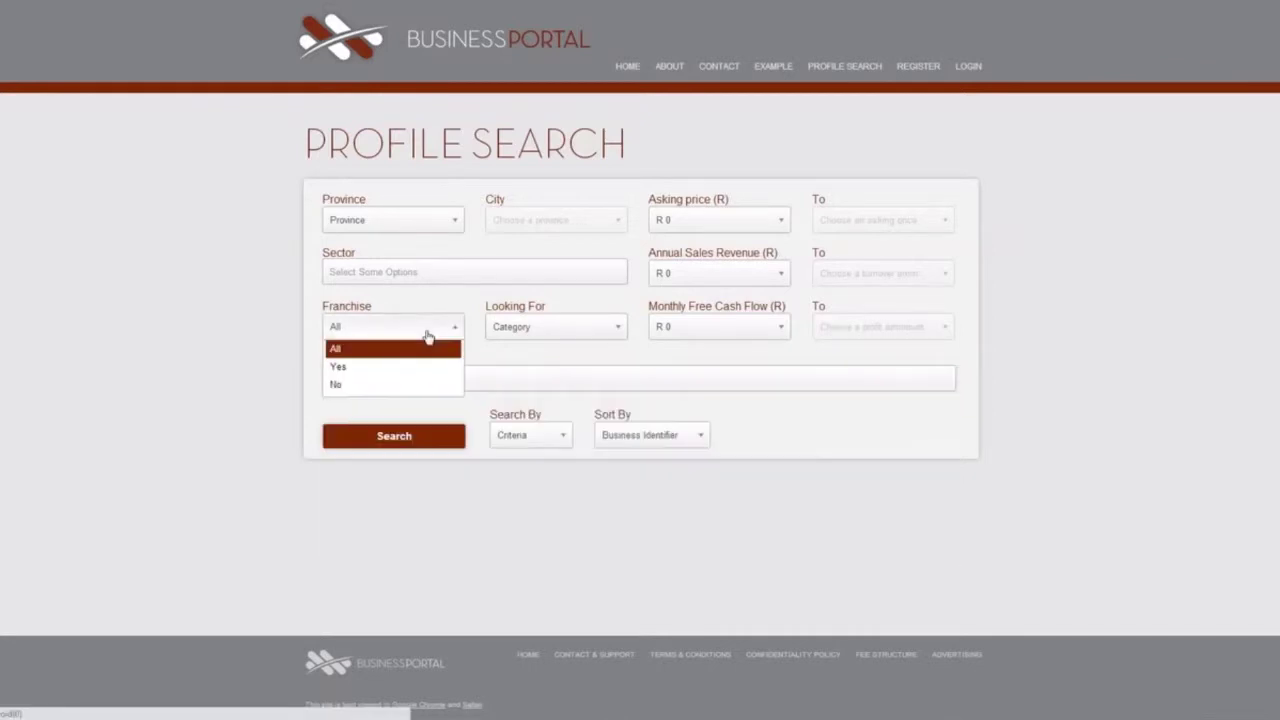
{"action": "left_click", "coordinate": [429, 333]}
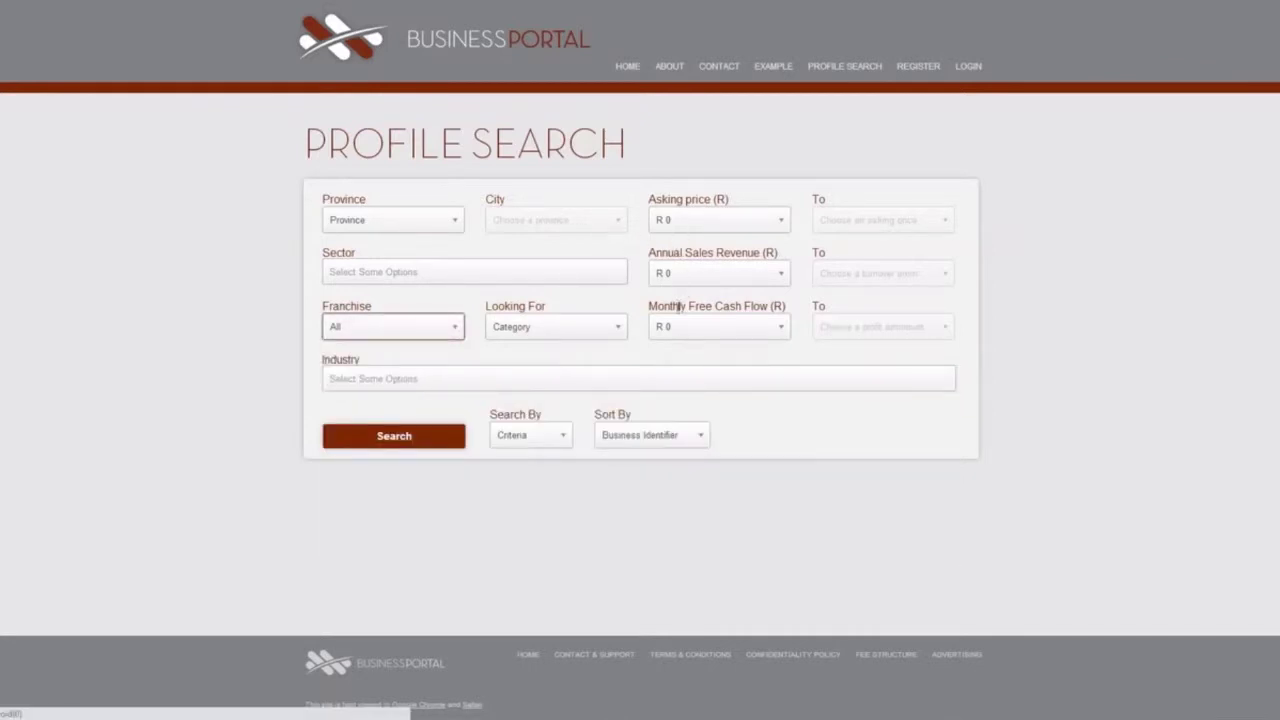
{"action": "left_click", "coordinate": [585, 335]}
{"action": "left_click", "coordinate": [585, 335]}
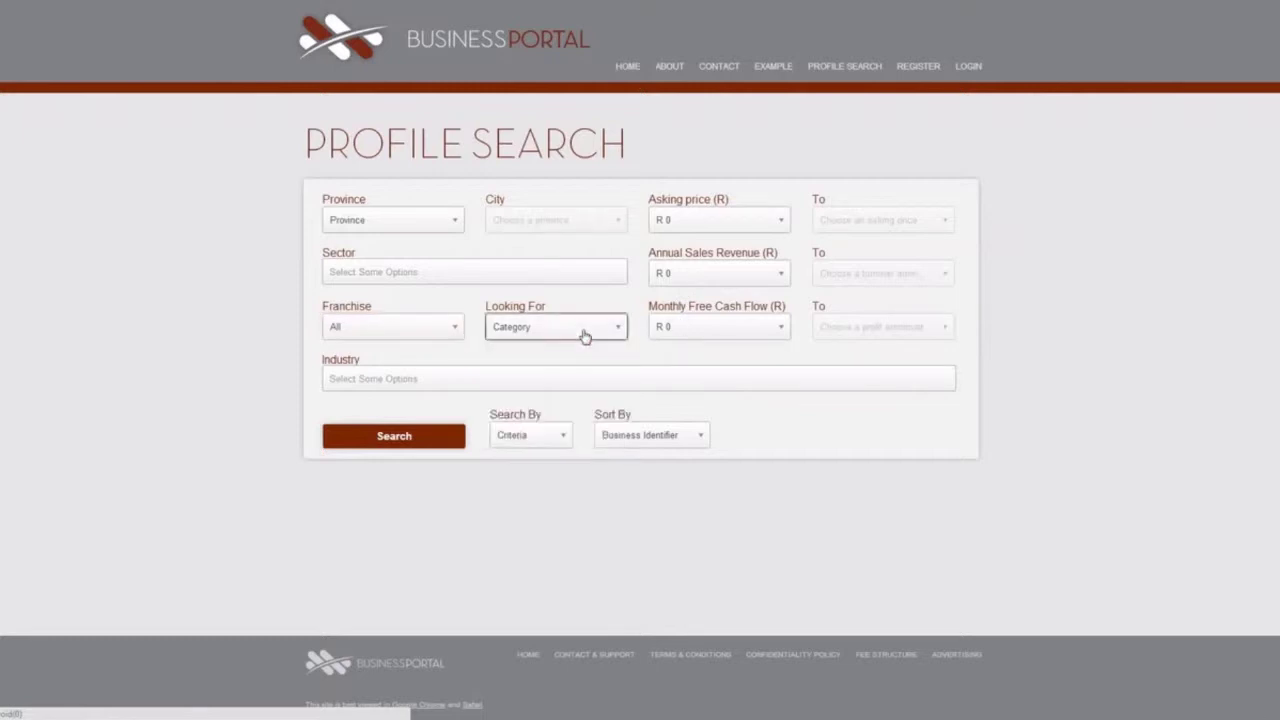
{"action": "left_click", "coordinate": [669, 443]}
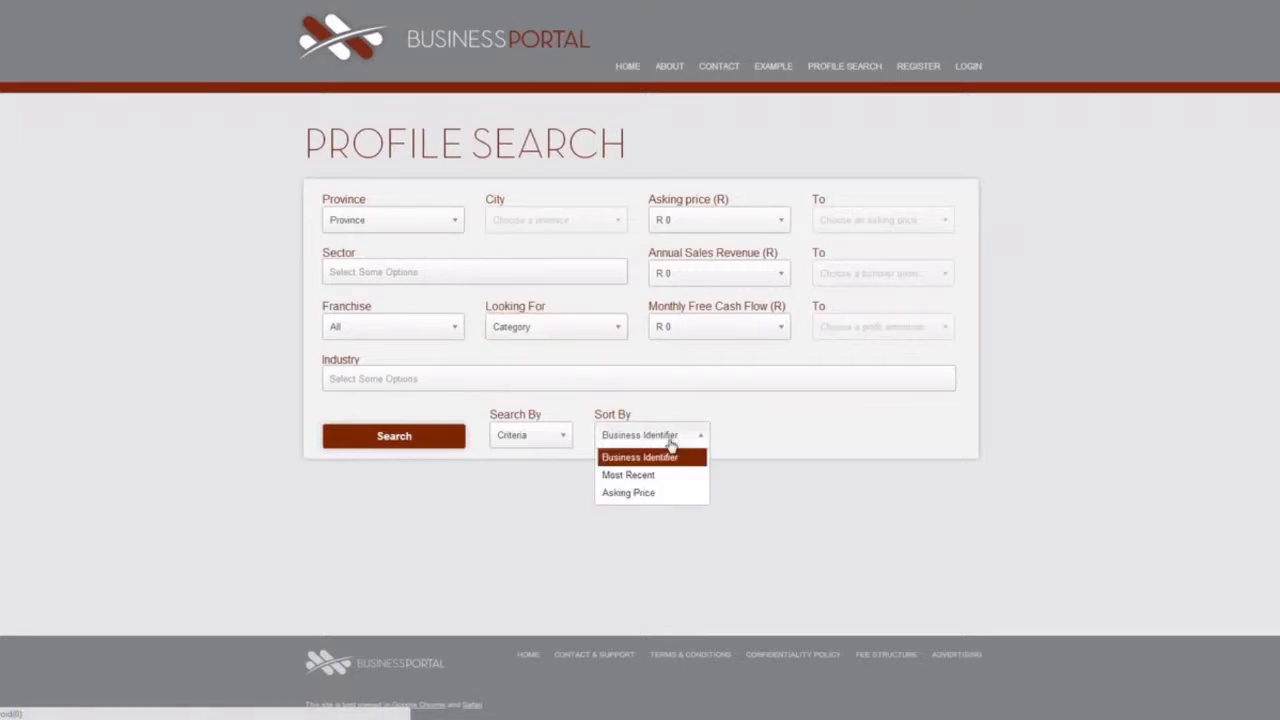
{"action": "left_click", "coordinate": [670, 444]}
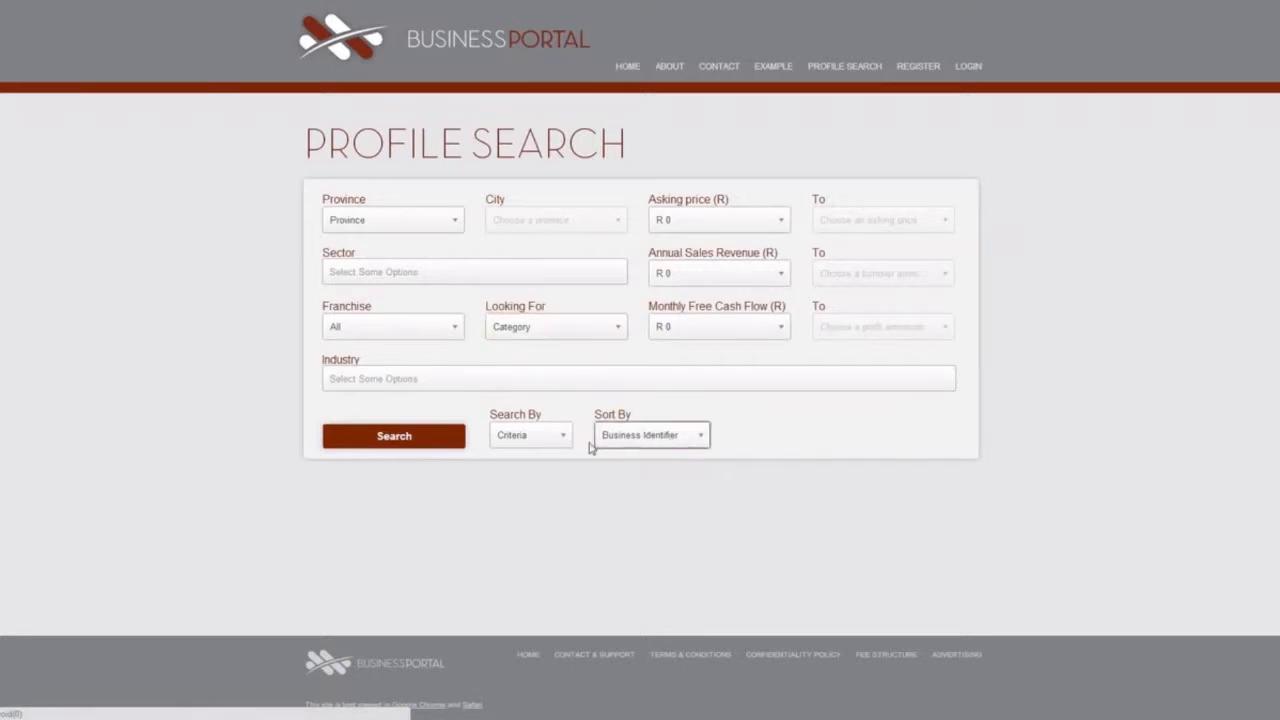
Search by Name for 'Example' and open the Example Org. profile.
{"action": "left_click", "coordinate": [531, 443]}
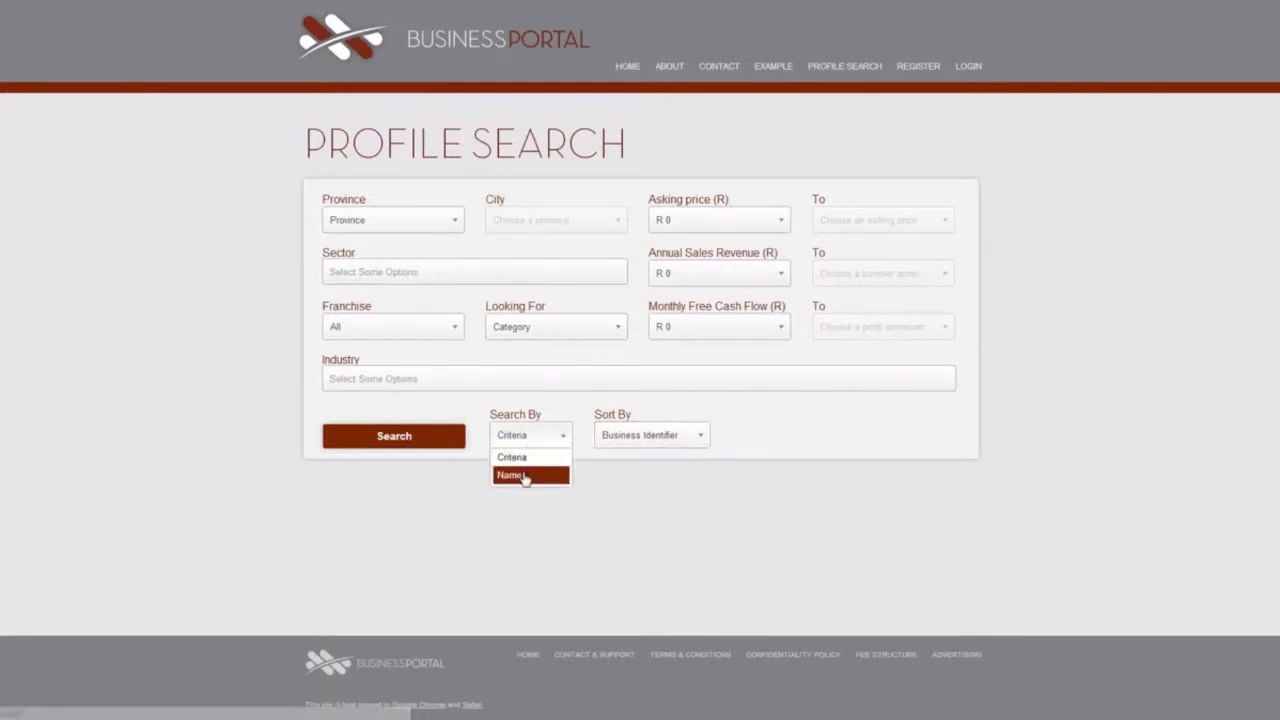
{"action": "left_click", "coordinate": [523, 476]}
{"action": "left_click", "coordinate": [449, 217]}
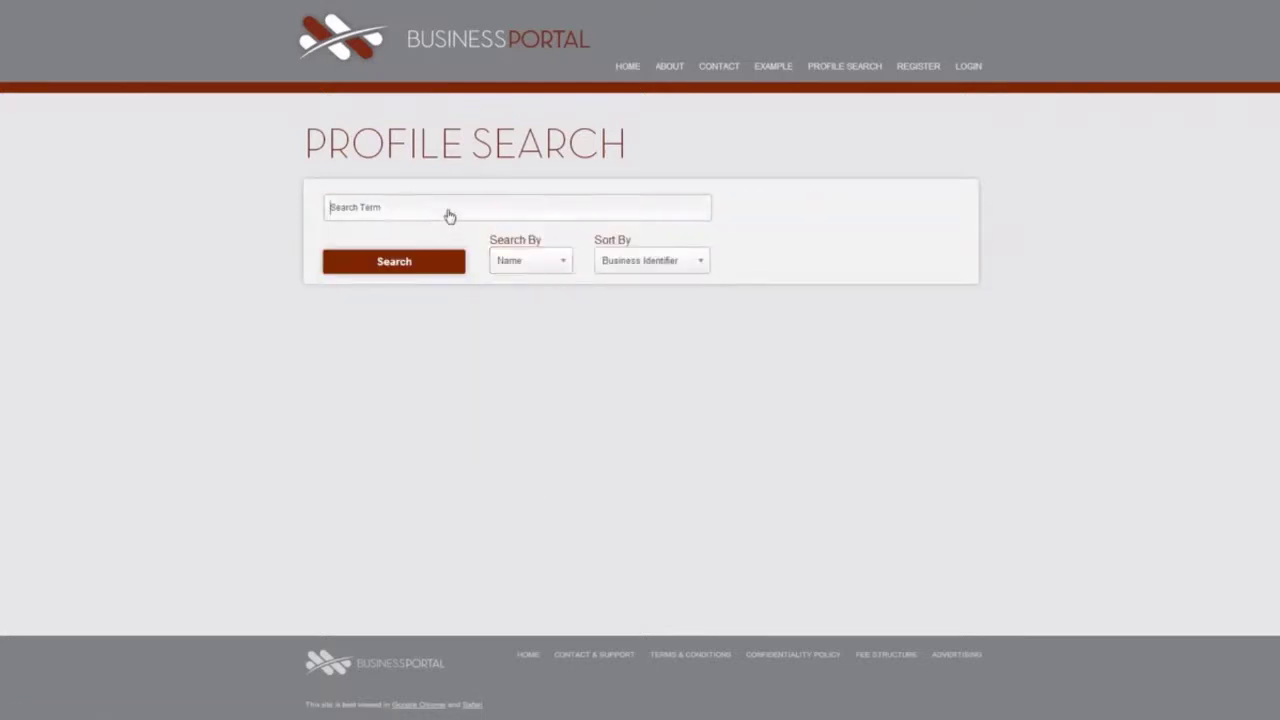
{"action": "type", "text": "Example"}
{"action": "left_click", "coordinate": [434, 270]}
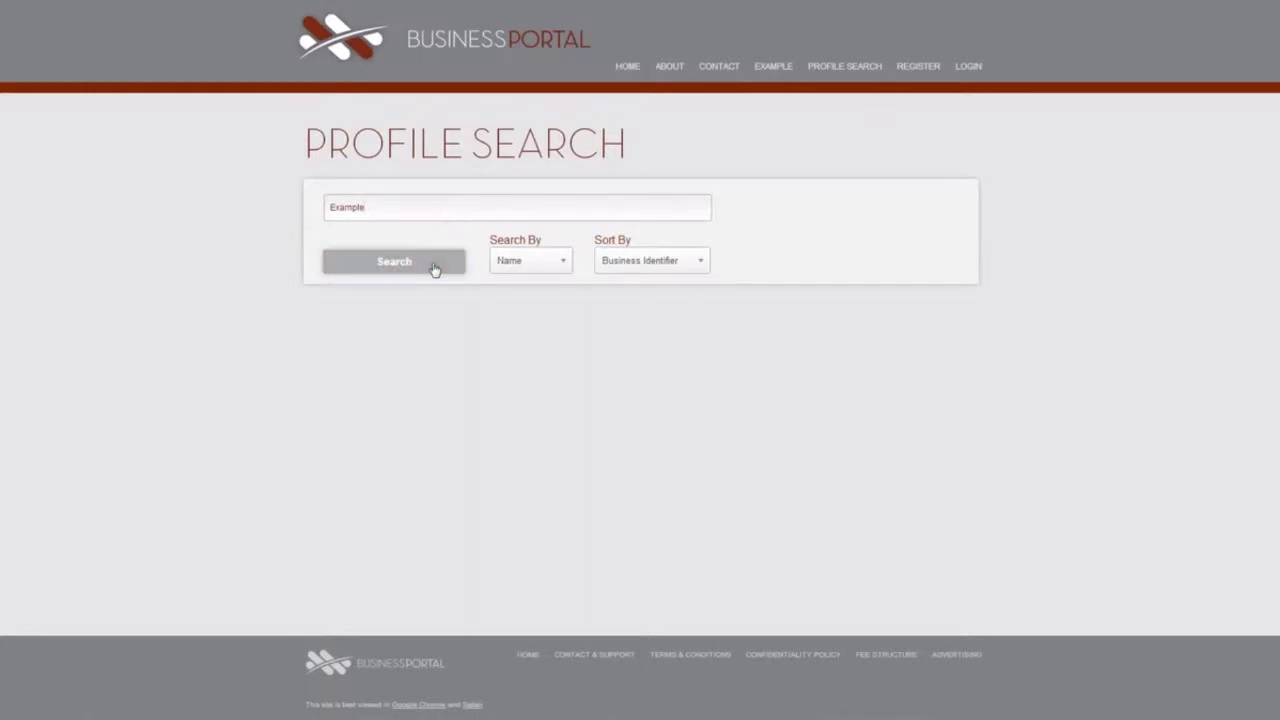
{"action": "left_click", "coordinate": [460, 374]}
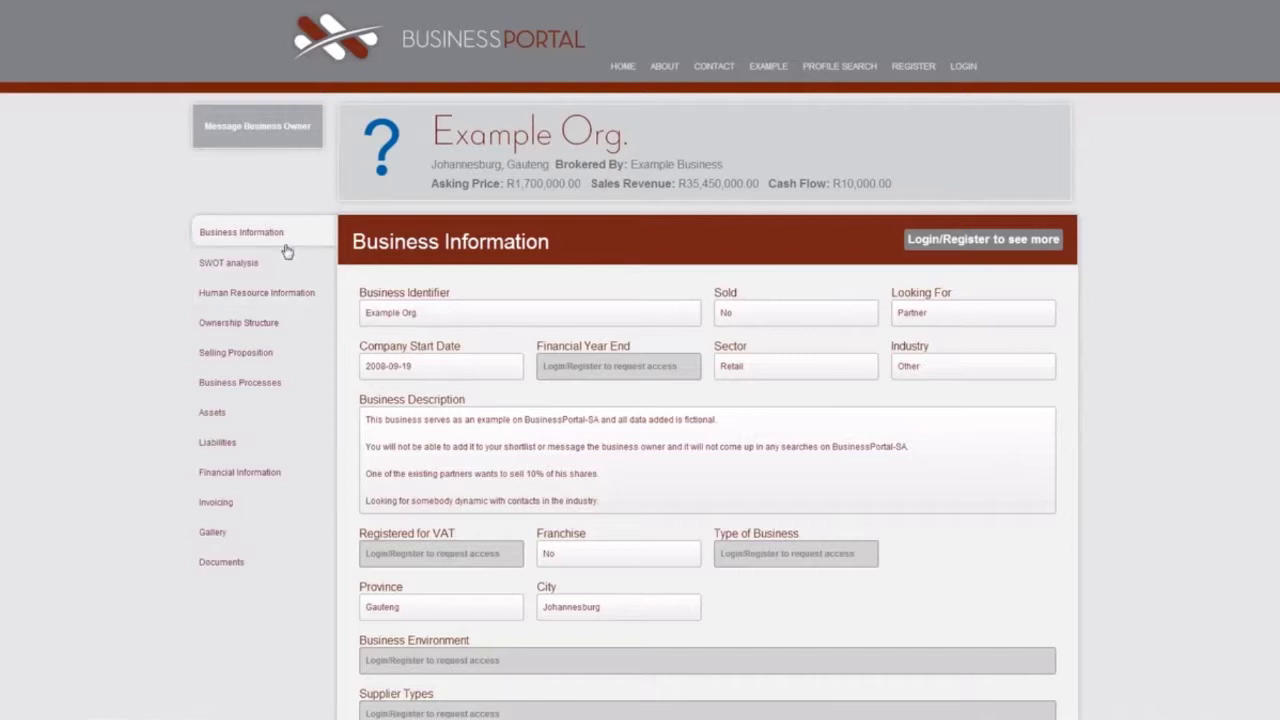
View Example Org.'s Gallery, SWOT, Human Resource, Ownership, Selling Proposition and Business Processes sections.
{"action": "left_click", "coordinate": [245, 531]}
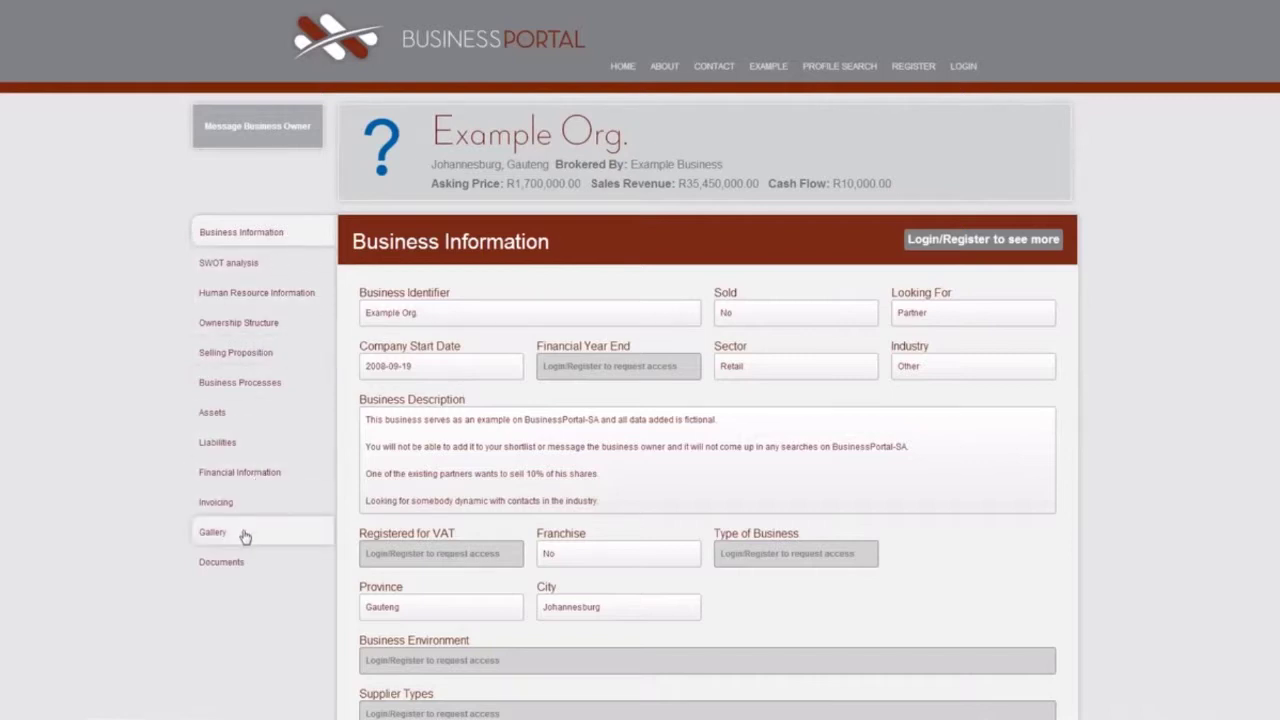
{"action": "left_click", "coordinate": [252, 264]}
{"action": "left_click", "coordinate": [254, 295]}
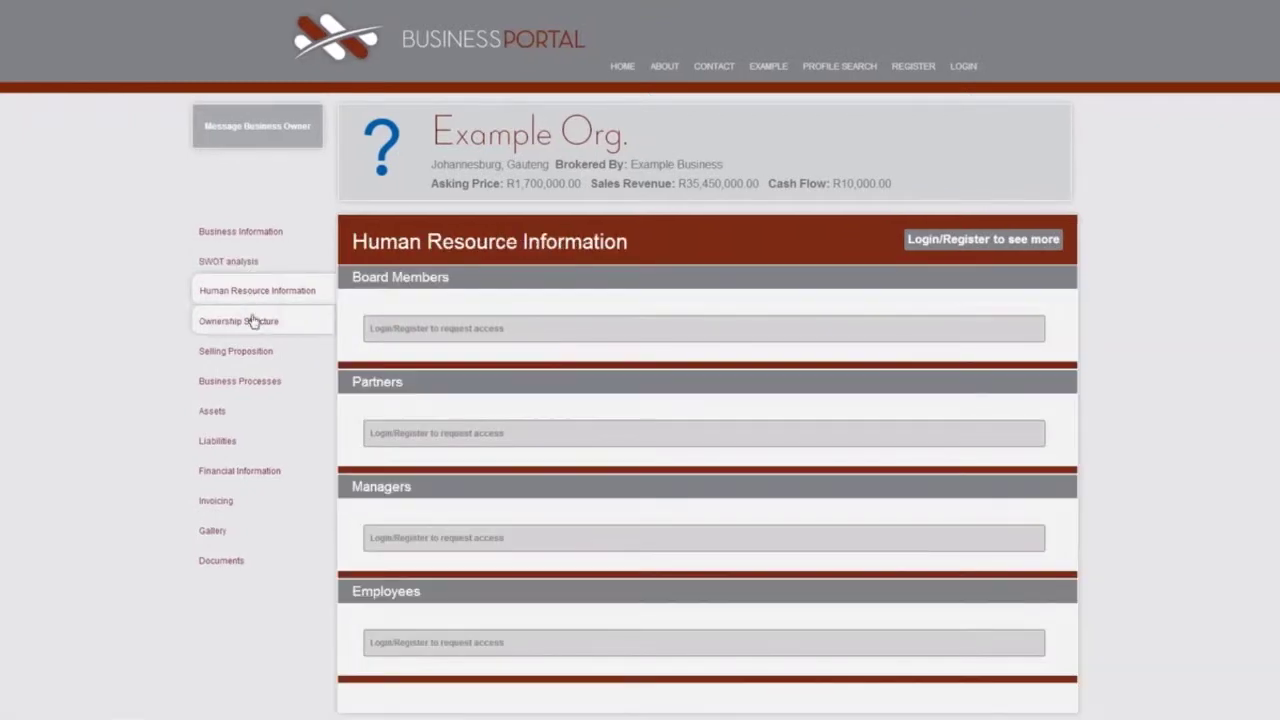
{"action": "left_click", "coordinate": [252, 330]}
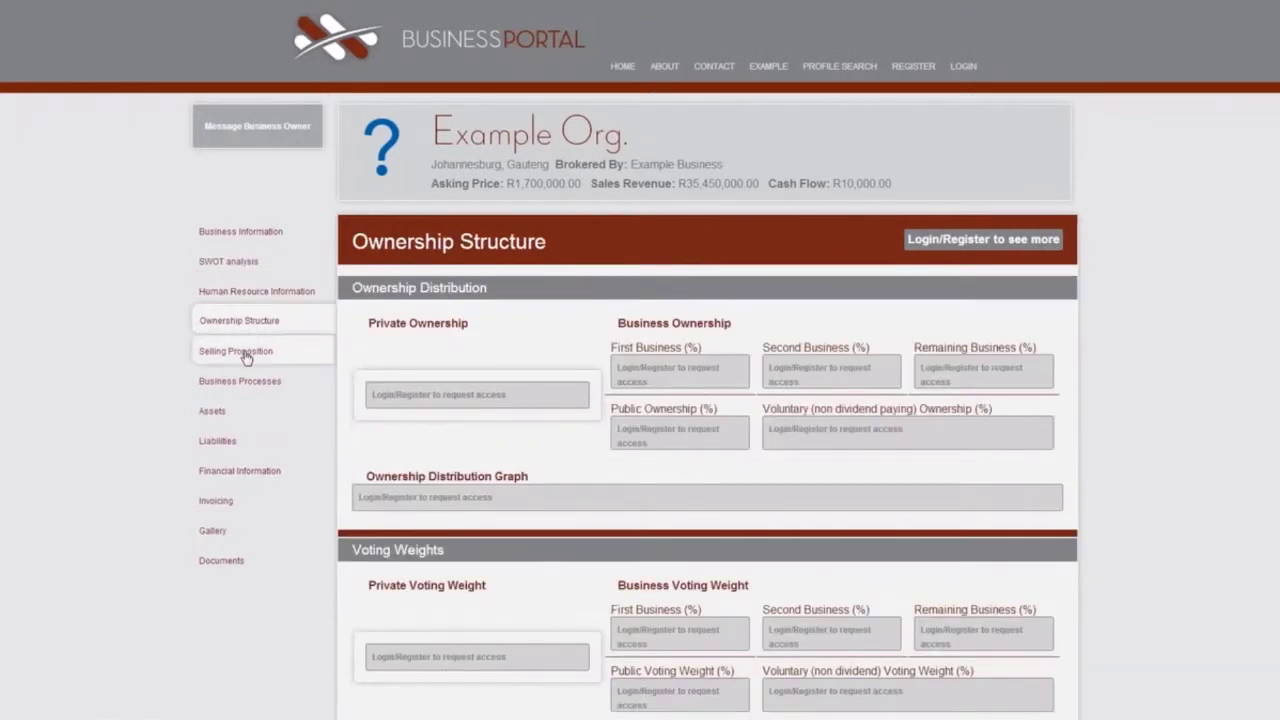
{"action": "left_click", "coordinate": [246, 352]}
{"action": "left_click", "coordinate": [243, 384]}
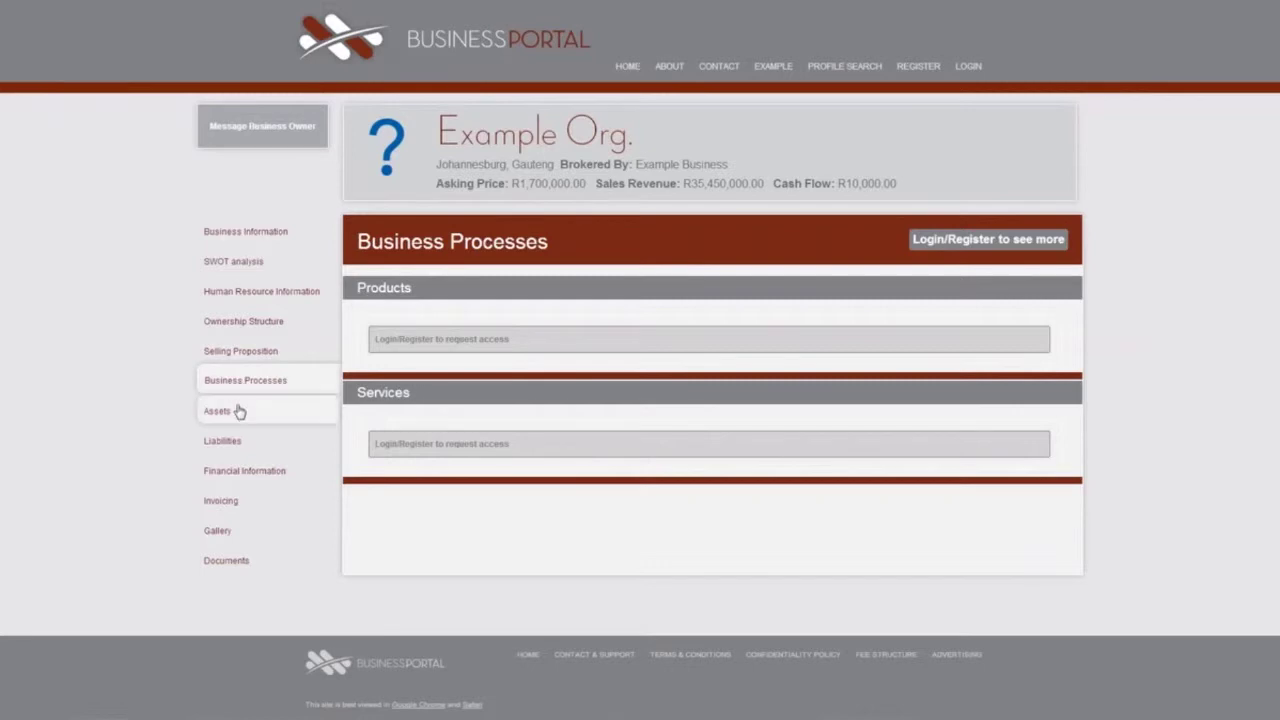
View the Assets, Liabilities, Financial Information, Invoicing, Gallery and Documents sections.
{"action": "left_click", "coordinate": [238, 416]}
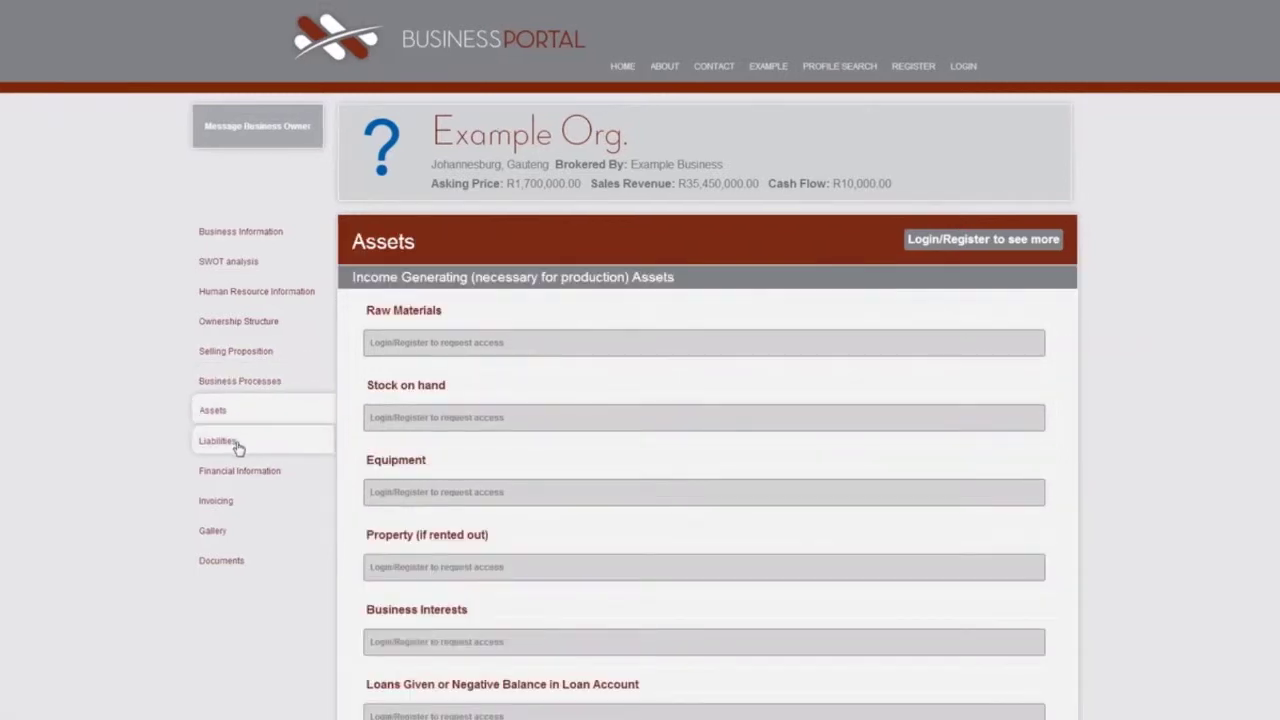
{"action": "left_click", "coordinate": [237, 442]}
{"action": "left_click", "coordinate": [237, 471]}
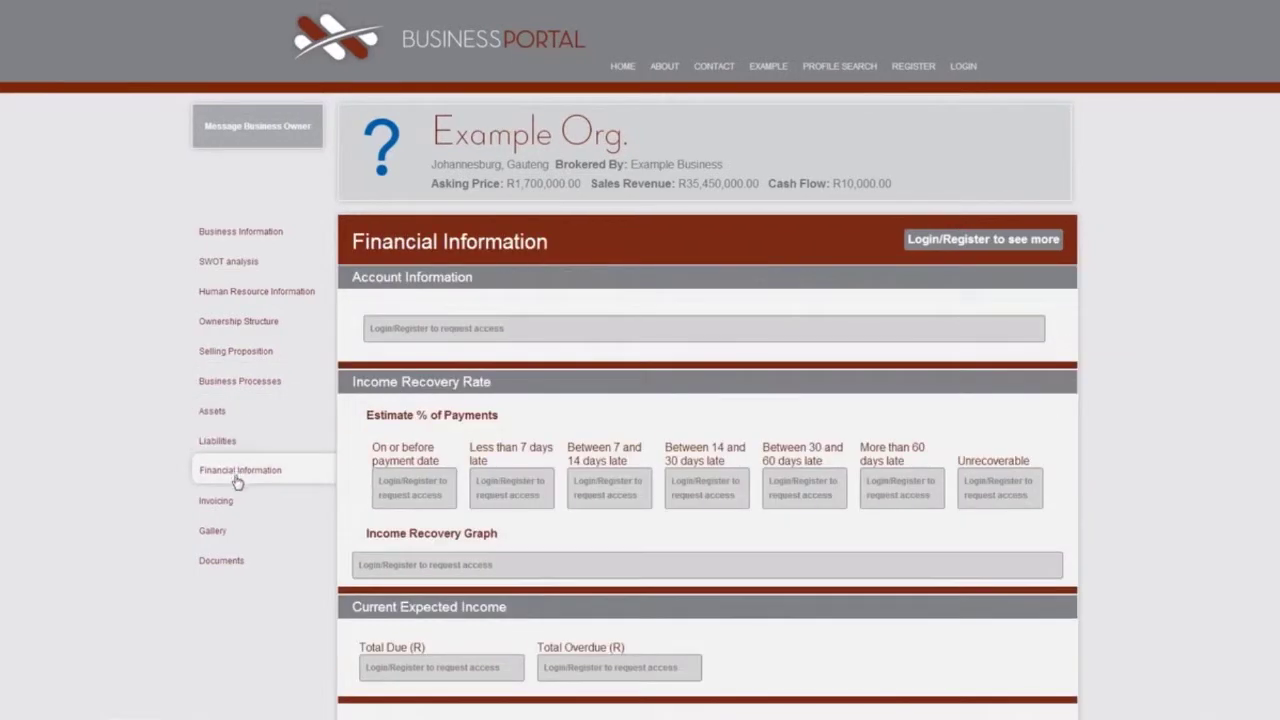
{"action": "left_click", "coordinate": [232, 508]}
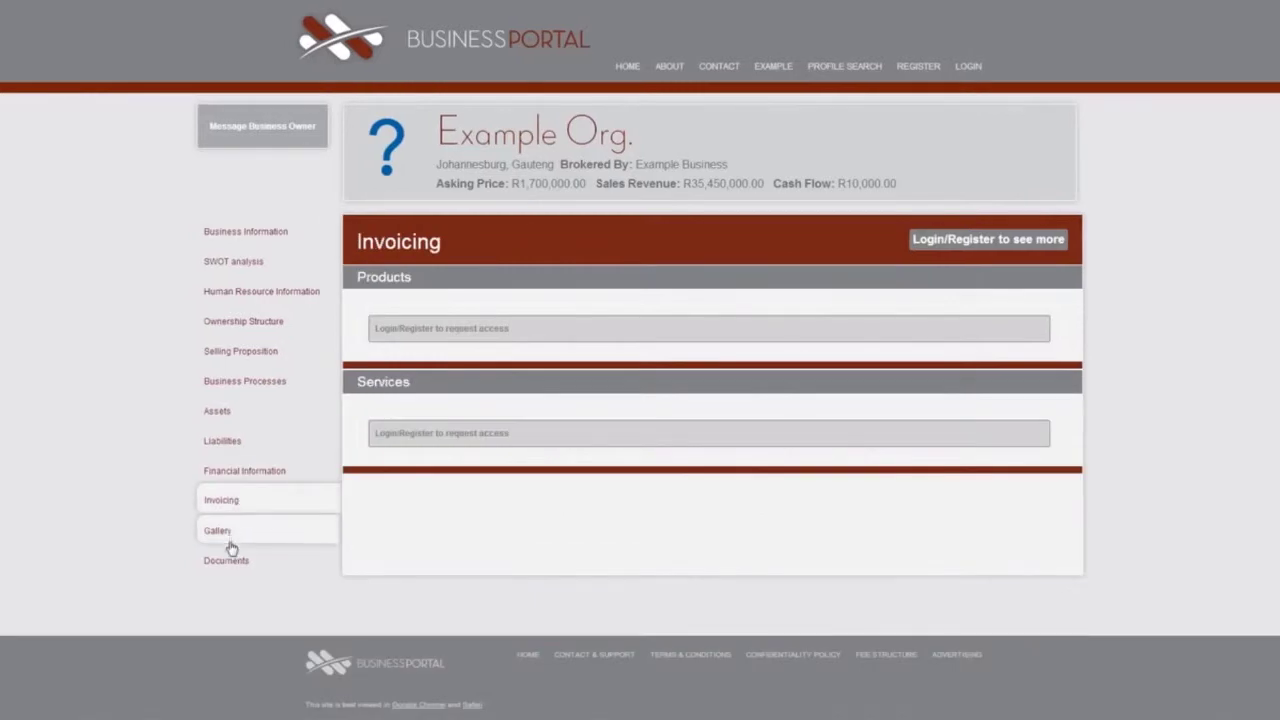
{"action": "left_click", "coordinate": [232, 535]}
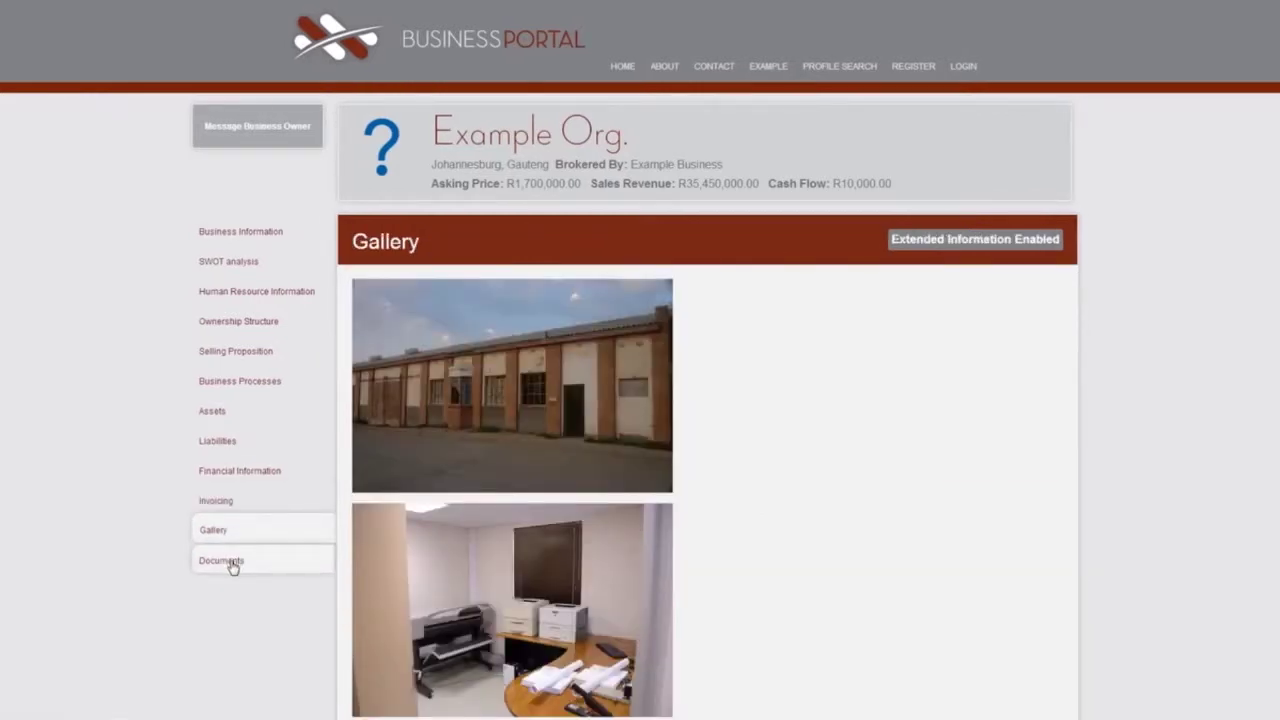
{"action": "left_click", "coordinate": [231, 563]}
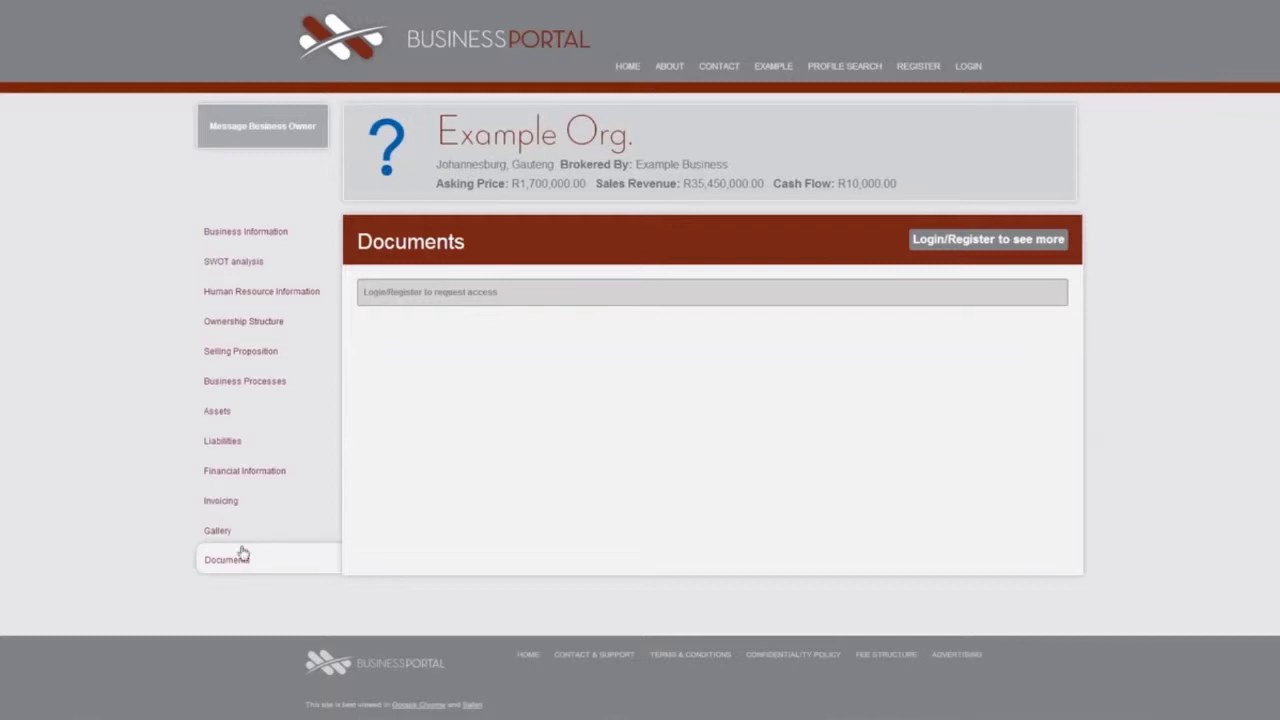
Open the full Example Org. profile and view its SWOT analysis and Human Resource Information.
{"action": "left_click", "coordinate": [774, 72]}
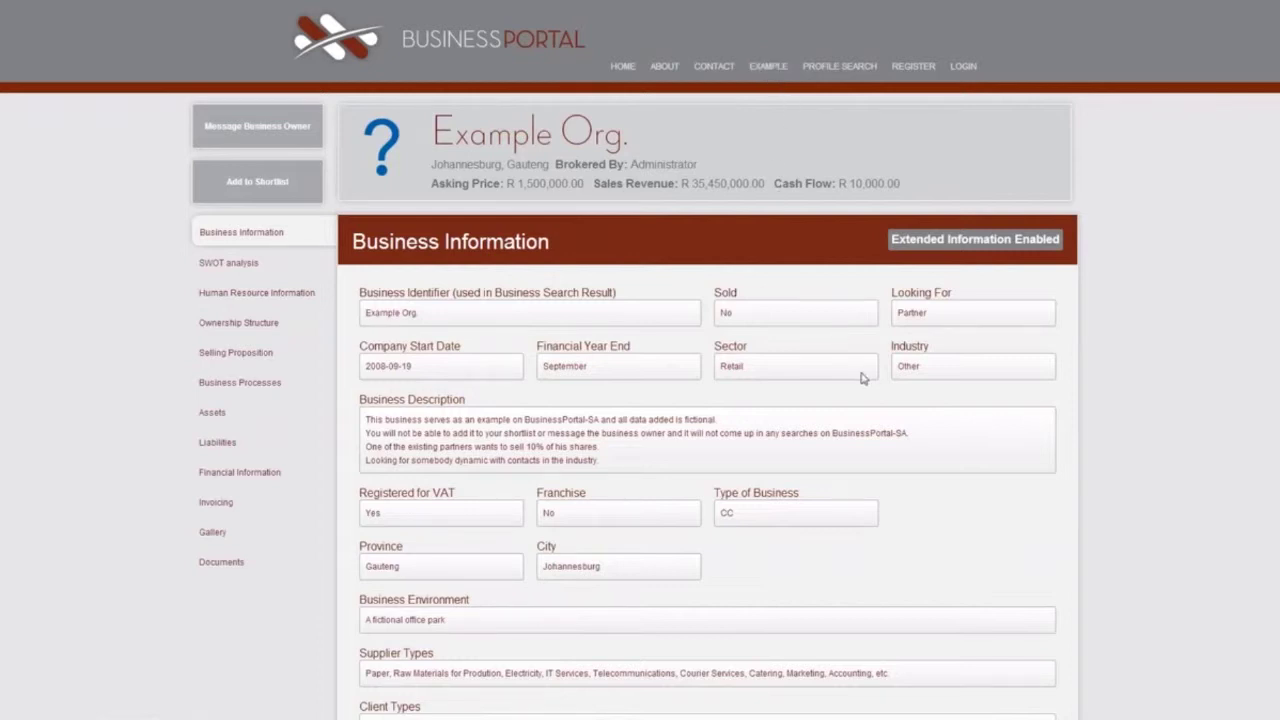
{"action": "scroll", "coordinate": [864, 378], "scroll_direction": "down", "scroll_amount": 2}
{"action": "scroll", "coordinate": [864, 378], "scroll_direction": "down", "scroll_amount": 1}
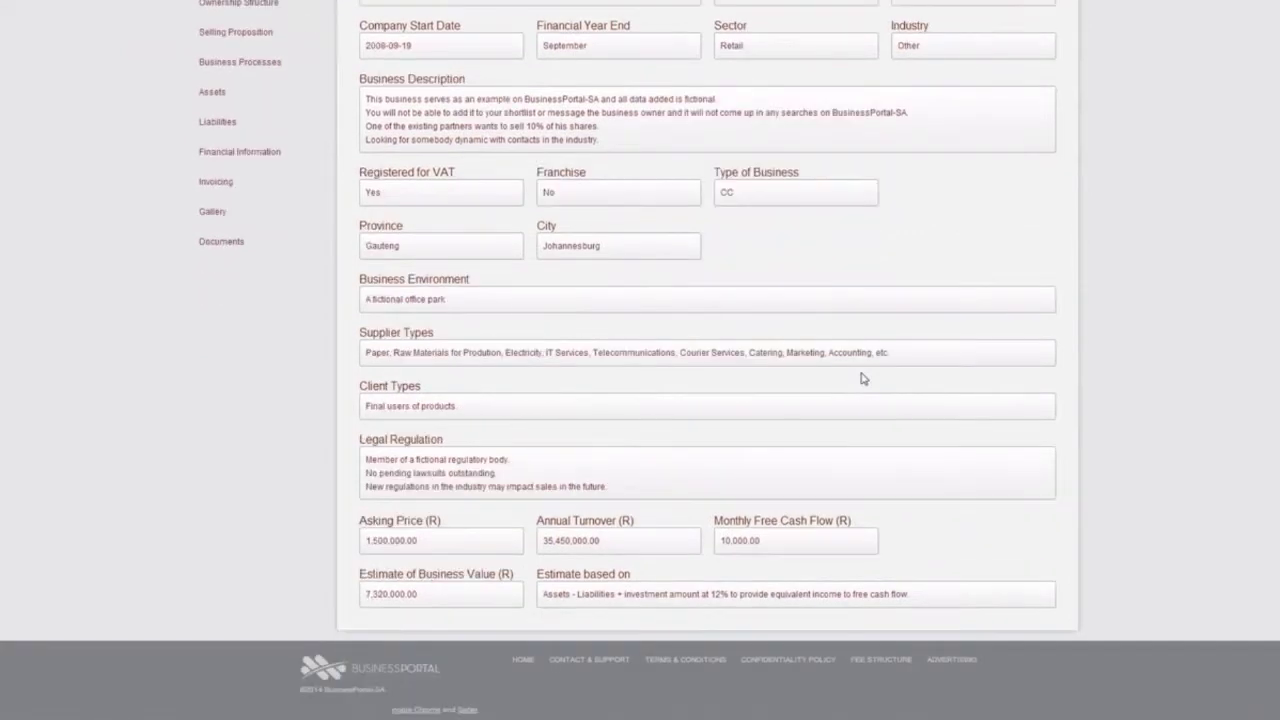
{"action": "scroll", "coordinate": [864, 378], "scroll_direction": "up", "scroll_amount": 3}
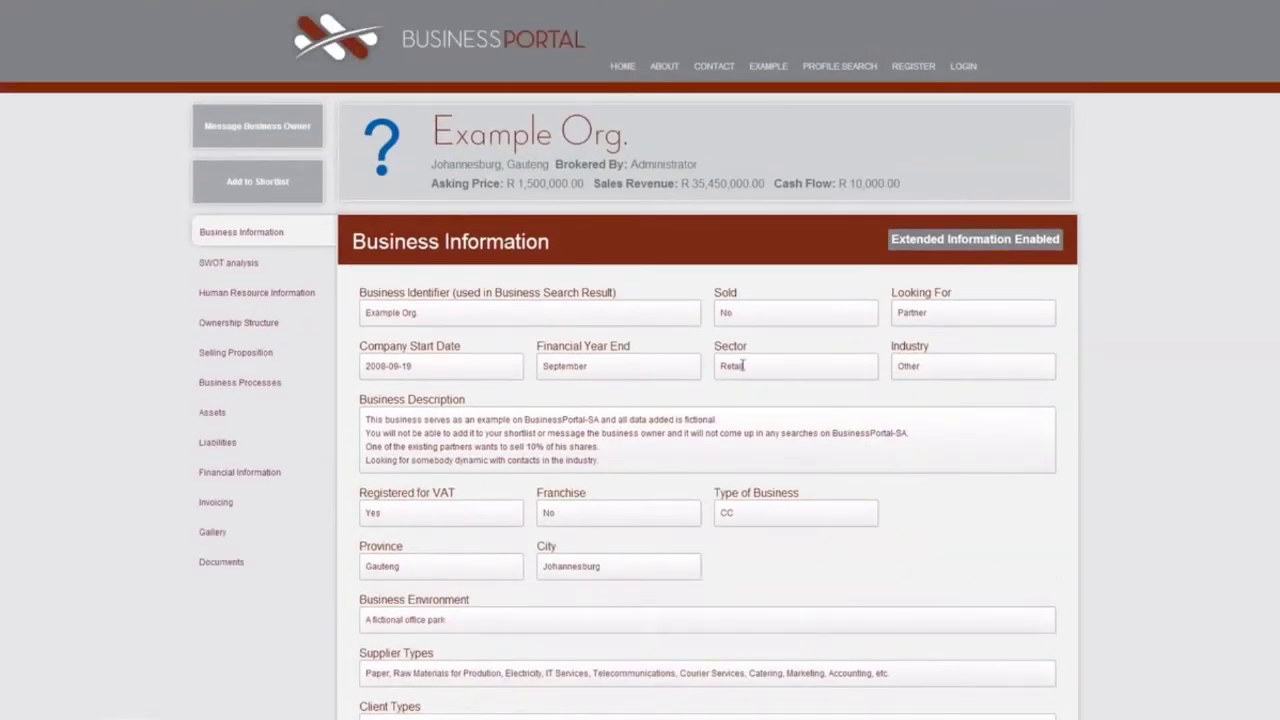
{"action": "left_click", "coordinate": [279, 270]}
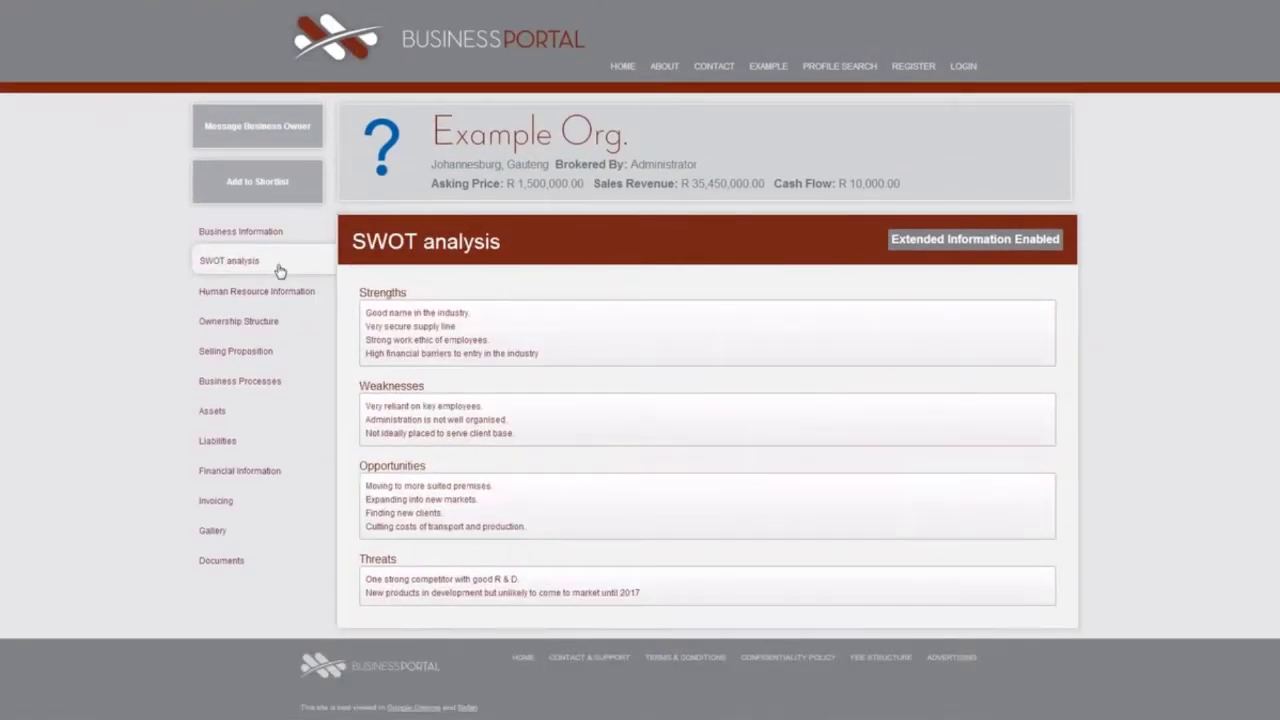
{"action": "left_click", "coordinate": [270, 297]}
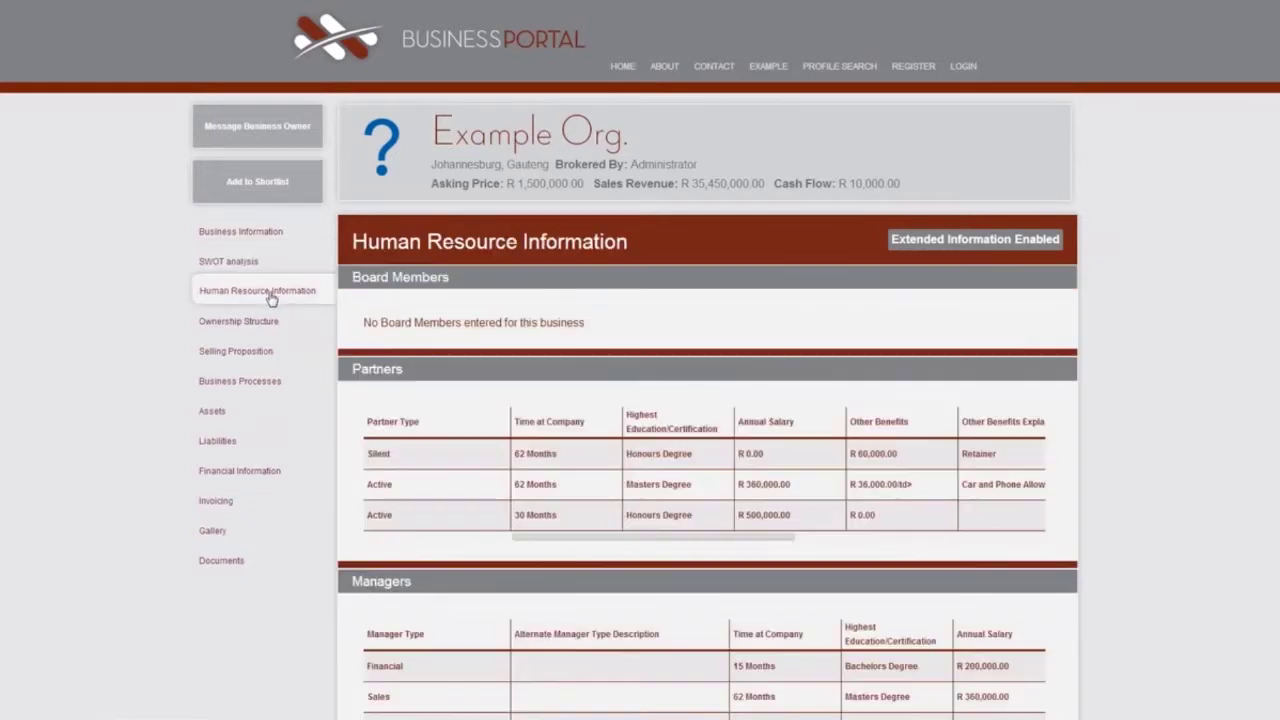
{"action": "left_click_drag", "start_coordinate": [587, 540], "coordinate": [854, 563]}
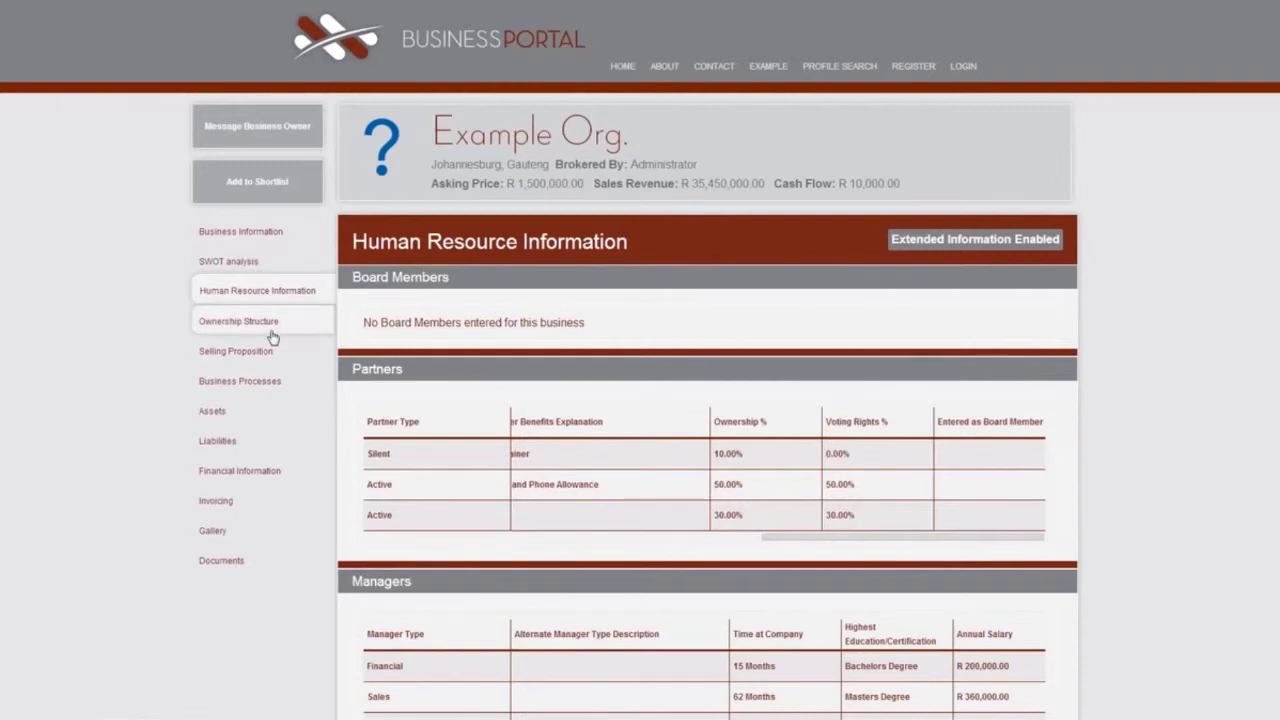
View the Ownership Structure, Selling Proposition, Business Processes and Assets sections.
{"action": "left_click", "coordinate": [272, 333]}
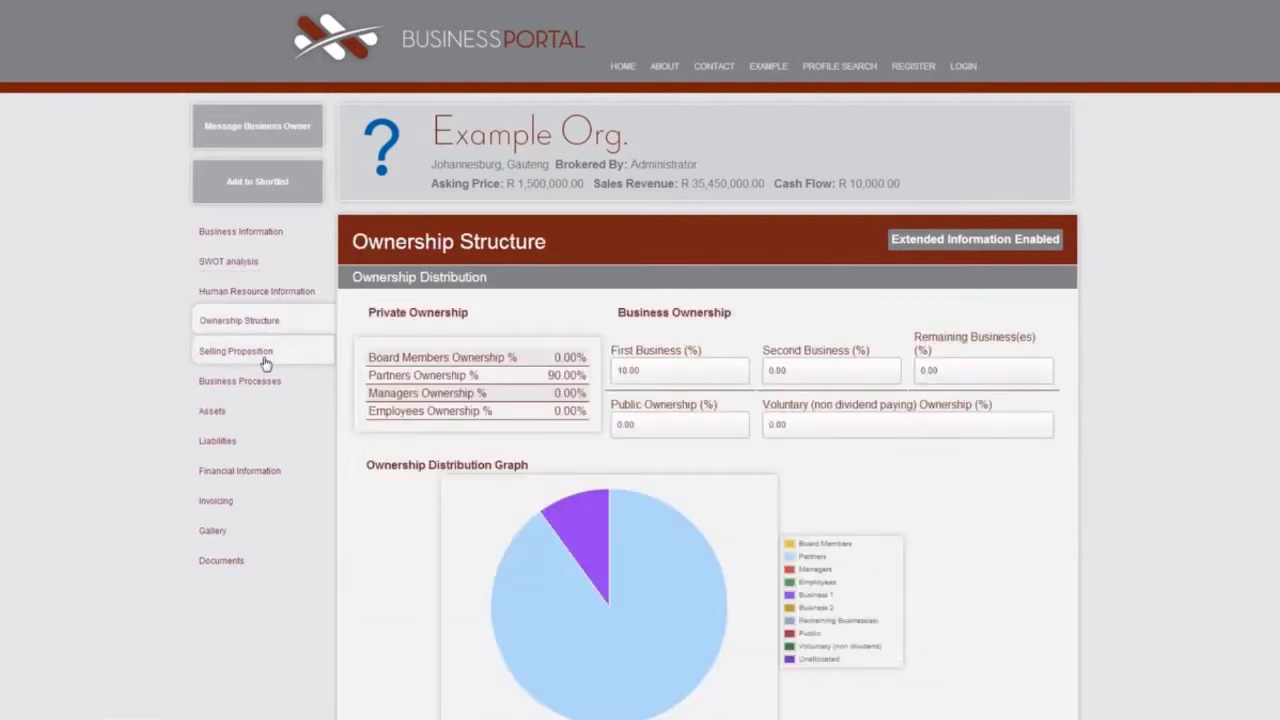
{"action": "left_click", "coordinate": [265, 355]}
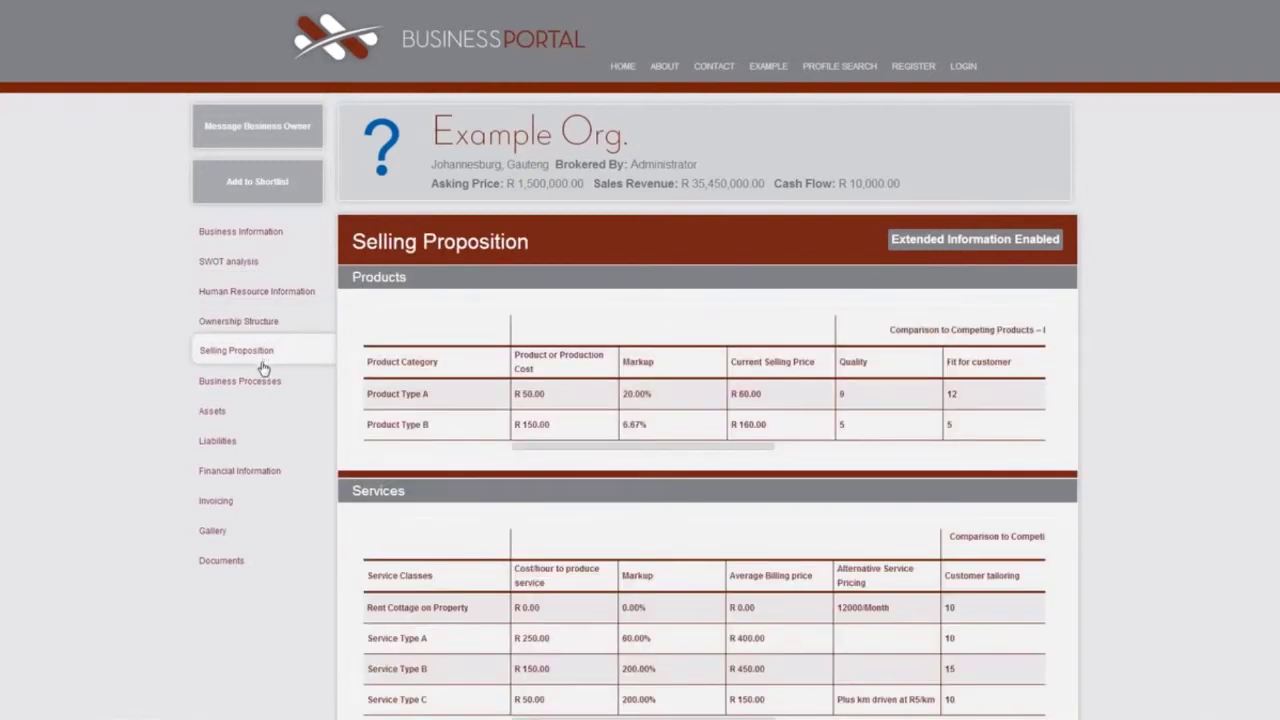
{"action": "left_click", "coordinate": [259, 390]}
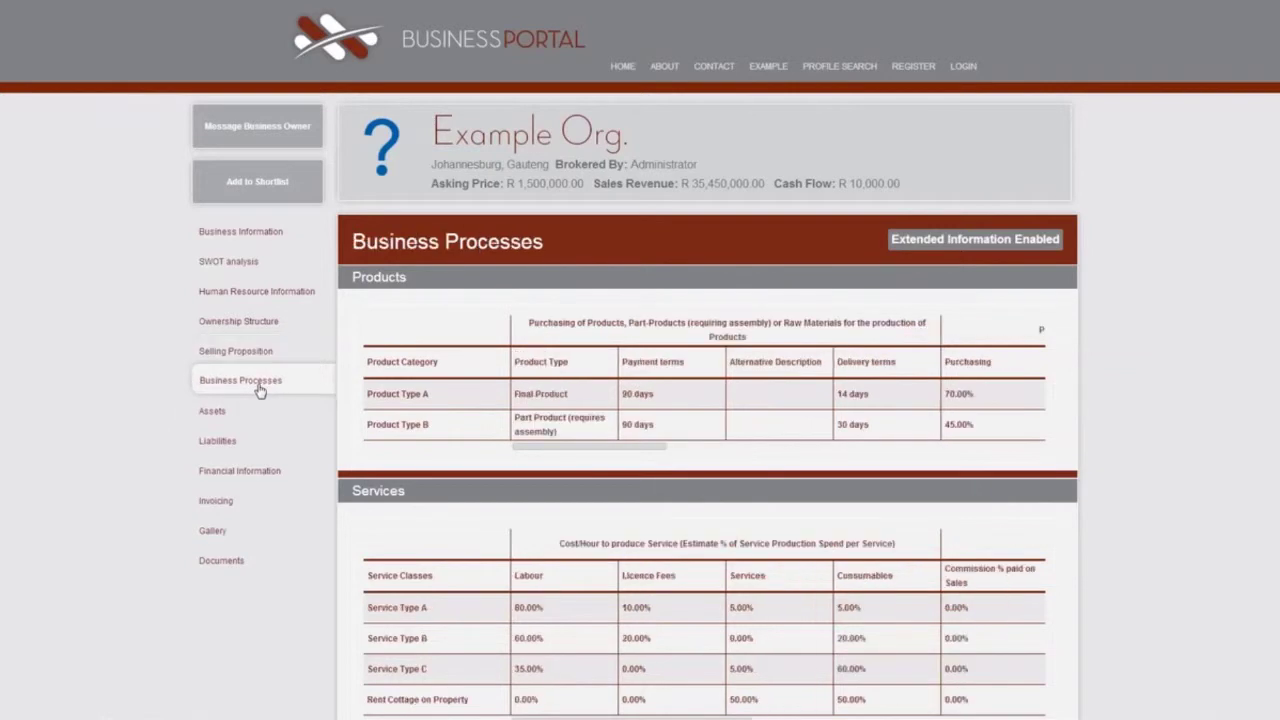
{"action": "left_click", "coordinate": [255, 413]}
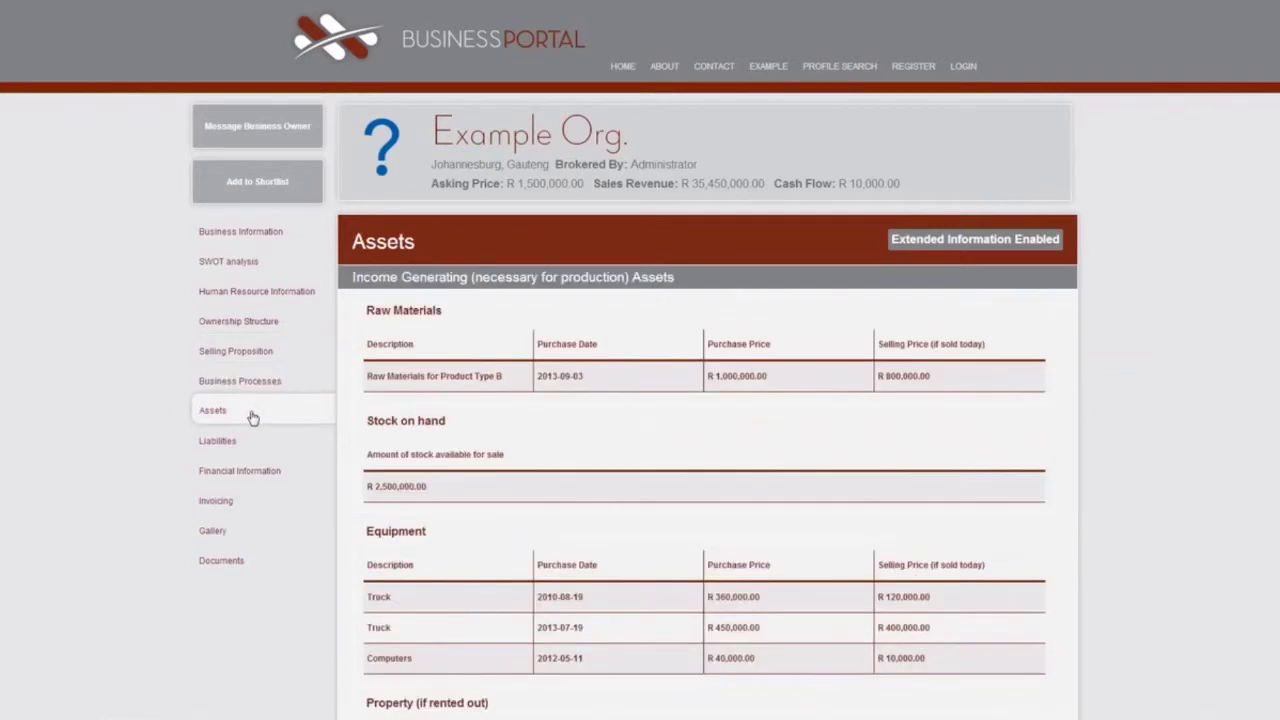
{"action": "scroll", "coordinate": [435, 530], "scroll_direction": "down", "scroll_amount": 4}
{"action": "scroll", "coordinate": [435, 530], "scroll_direction": "down", "scroll_amount": 2}
{"action": "scroll", "coordinate": [436, 529], "scroll_direction": "up", "scroll_amount": 6}
View the Liabilities, Financial Information, Invoicing and Documents sections.
{"action": "left_click", "coordinate": [268, 449]}
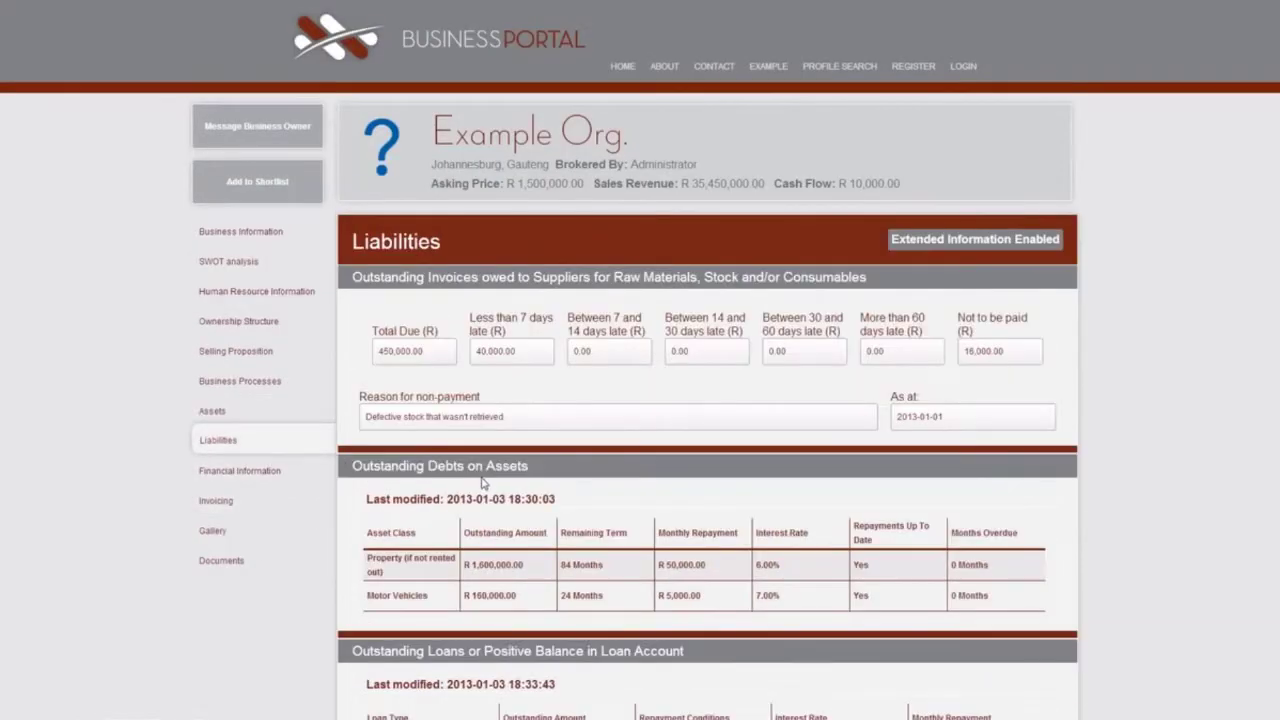
{"action": "scroll", "coordinate": [480, 490], "scroll_direction": "down", "scroll_amount": 5}
{"action": "scroll", "coordinate": [480, 492], "scroll_direction": "up", "scroll_amount": 2}
{"action": "scroll", "coordinate": [480, 492], "scroll_direction": "up", "scroll_amount": 4}
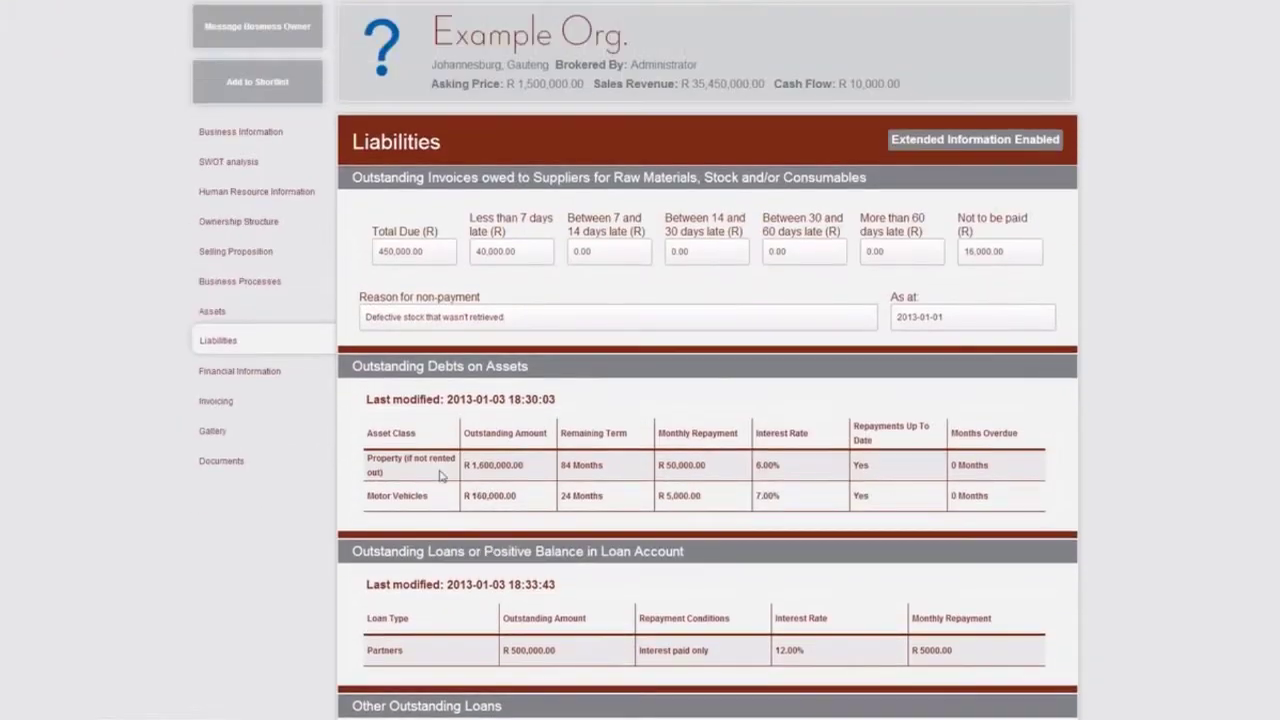
{"action": "left_click", "coordinate": [284, 384]}
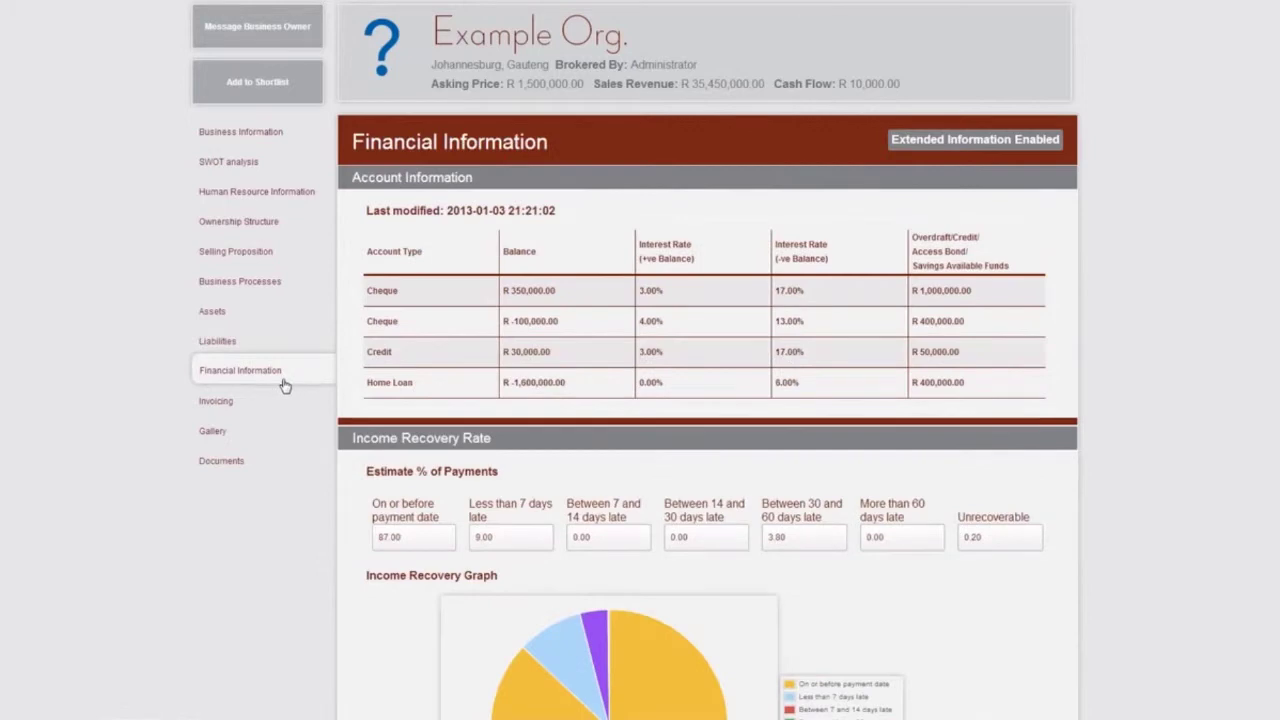
{"action": "scroll", "coordinate": [437, 476], "scroll_direction": "down", "scroll_amount": 5}
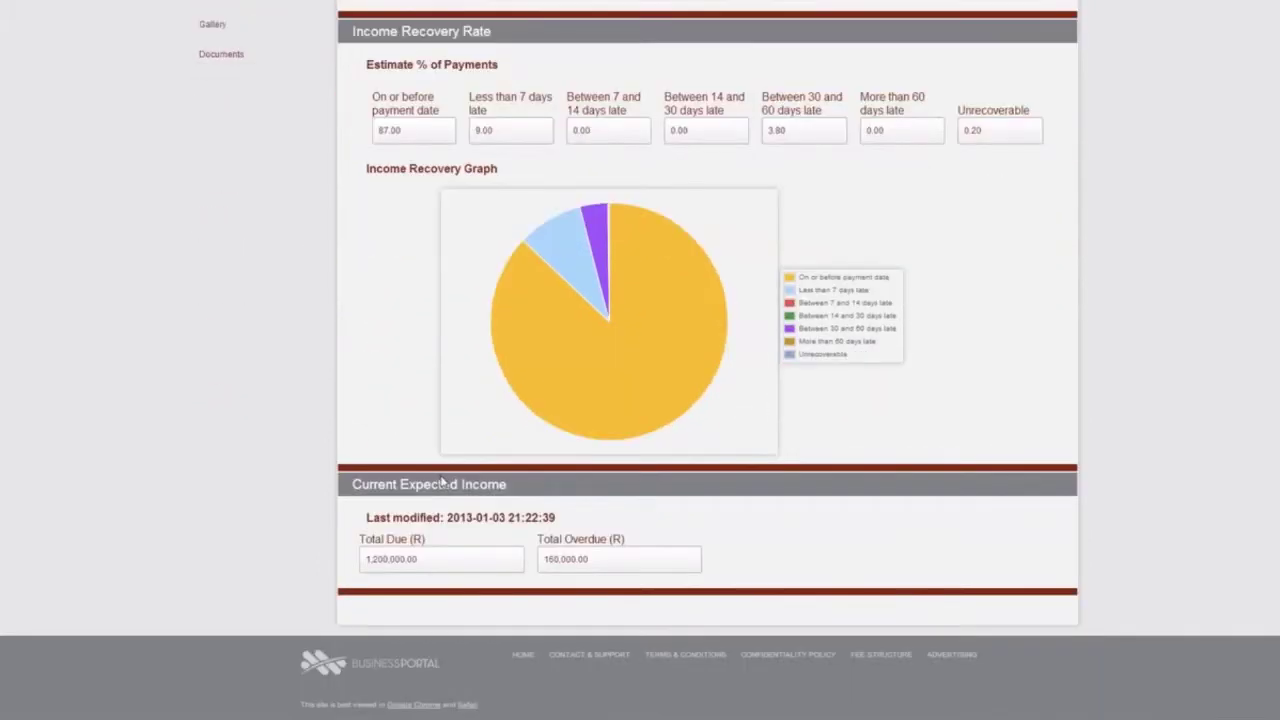
{"action": "scroll", "coordinate": [441, 481], "scroll_direction": "up", "scroll_amount": 4}
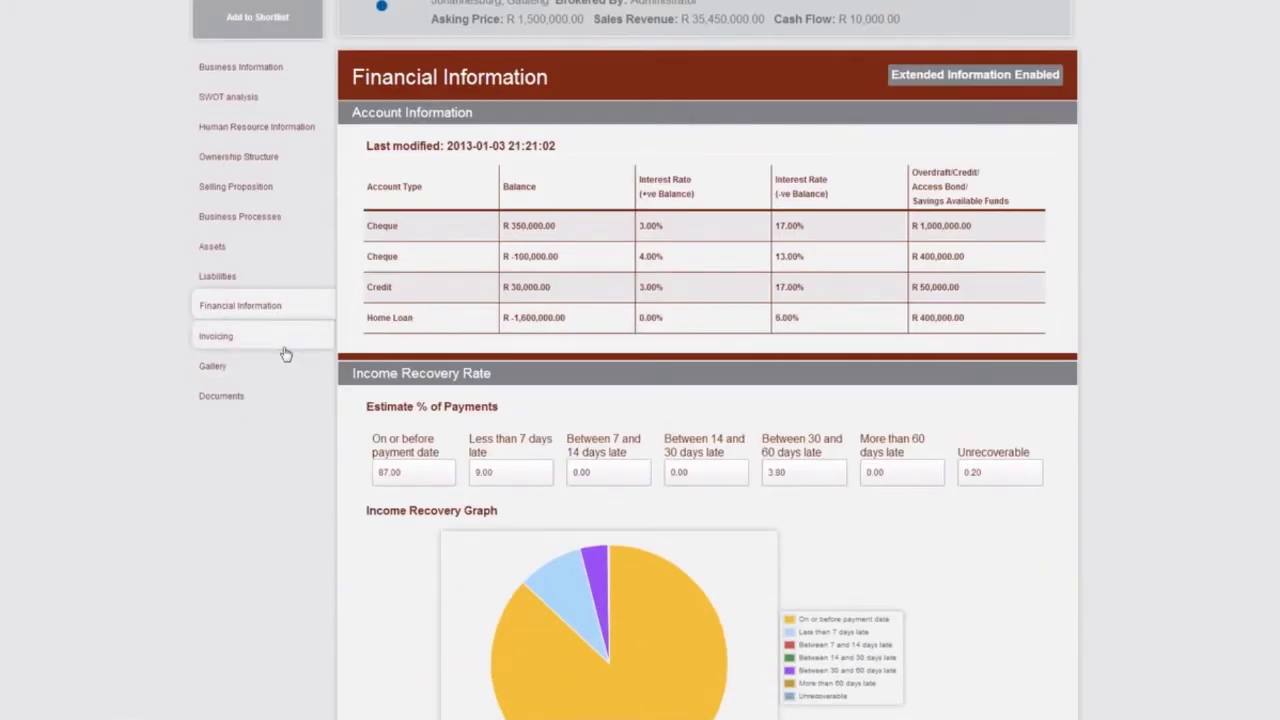
{"action": "left_click", "coordinate": [284, 349]}
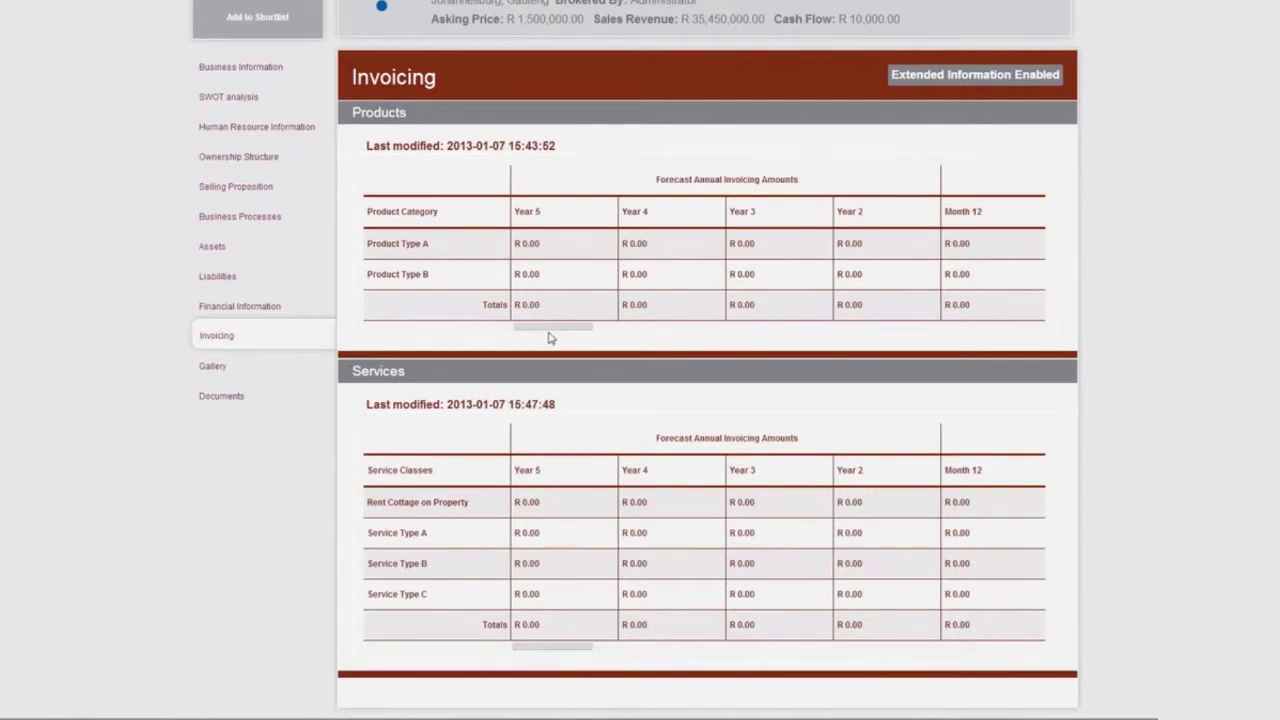
{"action": "mouse_move", "coordinate": [549, 335]}
{"action": "left_mouse_down"}
{"action": "mouse_move", "coordinate": [922, 343]}
{"action": "mouse_move", "coordinate": [568, 348]}
{"action": "left_mouse_up"}
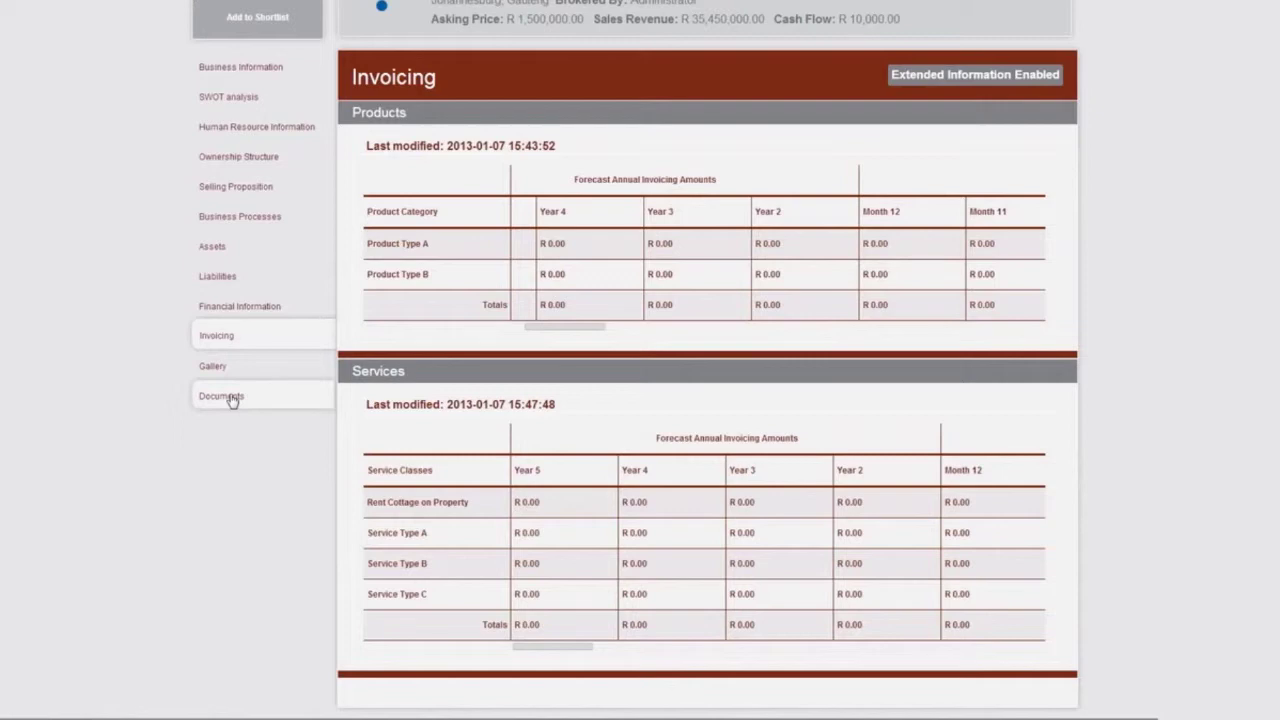
{"action": "left_click", "coordinate": [225, 396]}
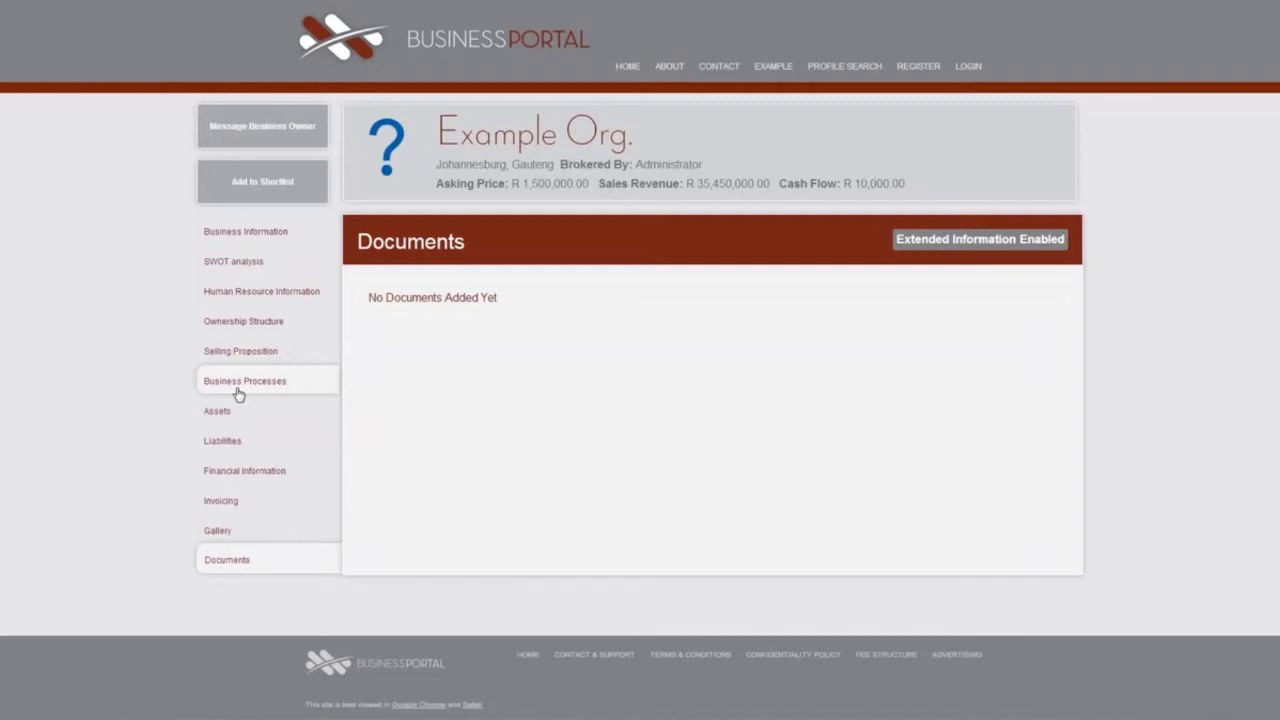
Log in with the broker account's username and password.
{"action": "left_click", "coordinate": [967, 68]}
{"action": "type", "text": "Xample3"}
{"action": "left_click", "coordinate": [915, 178]}
{"action": "type", "text": "*****"}
{"action": "left_click", "coordinate": [897, 240]}
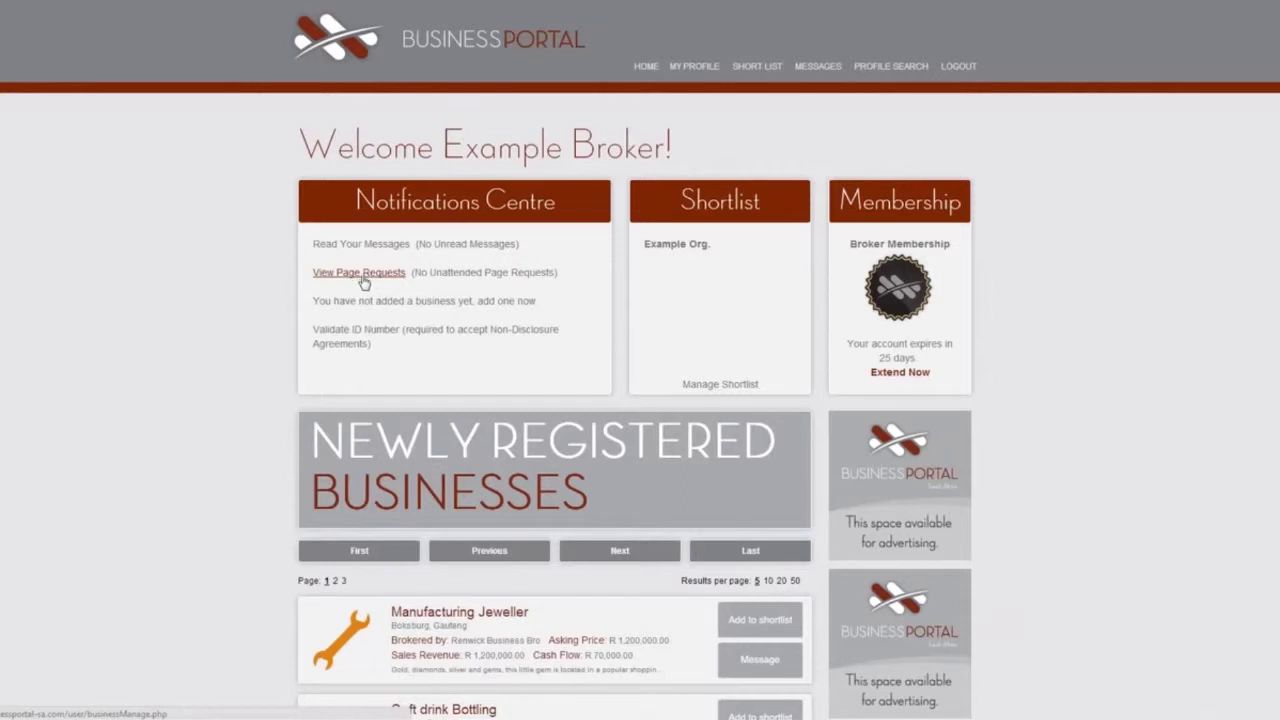
{"action": "left_click", "coordinate": [505, 302]}
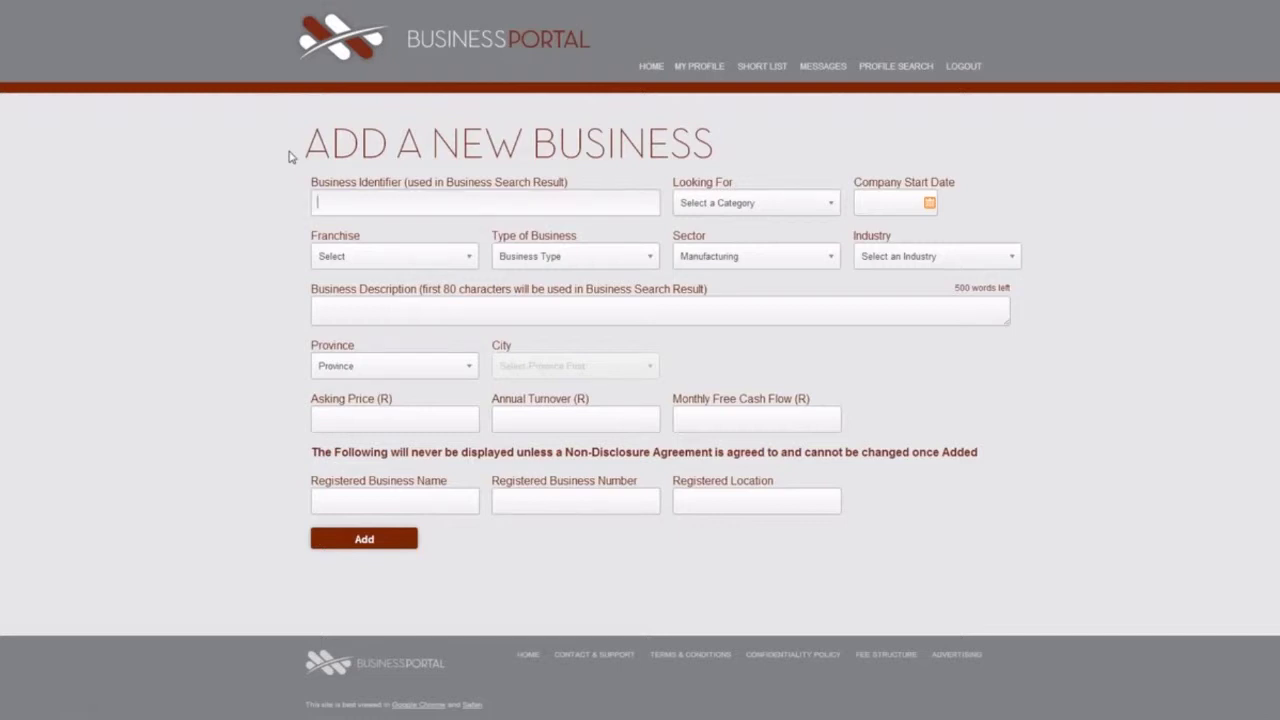
{"action": "key", "text": "alt+Left"}
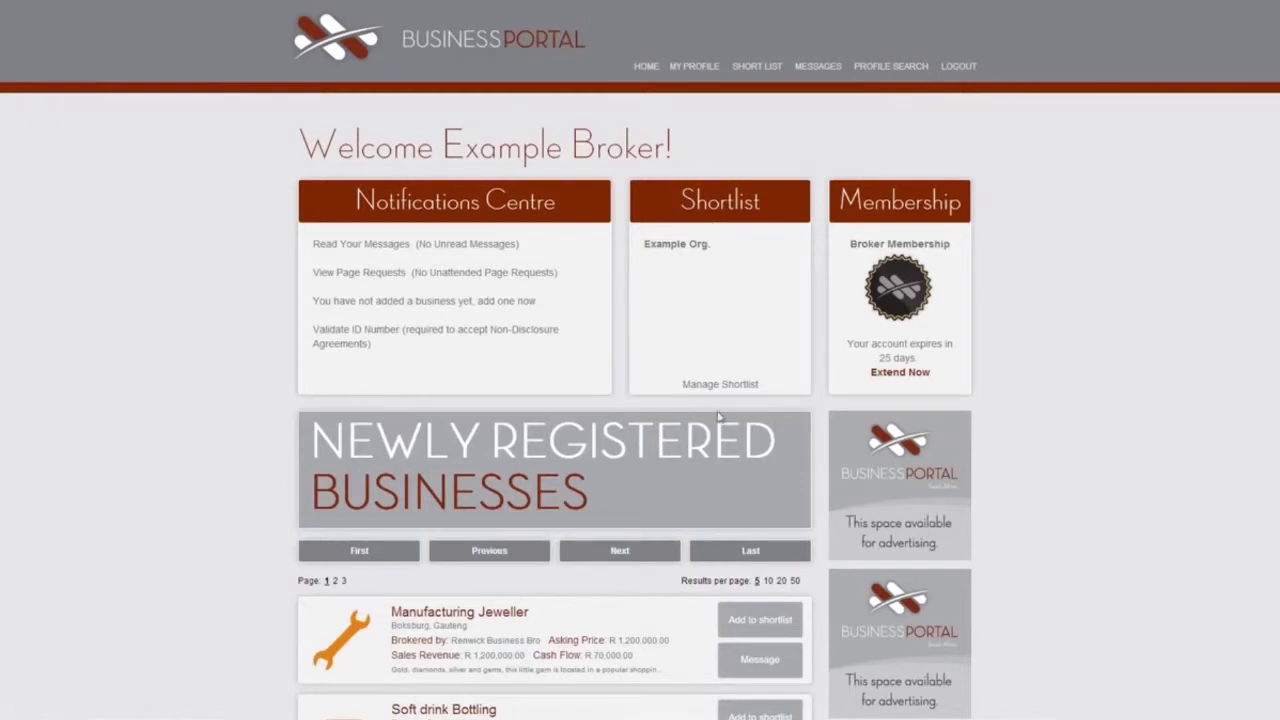
{"action": "left_click", "coordinate": [760, 620]}
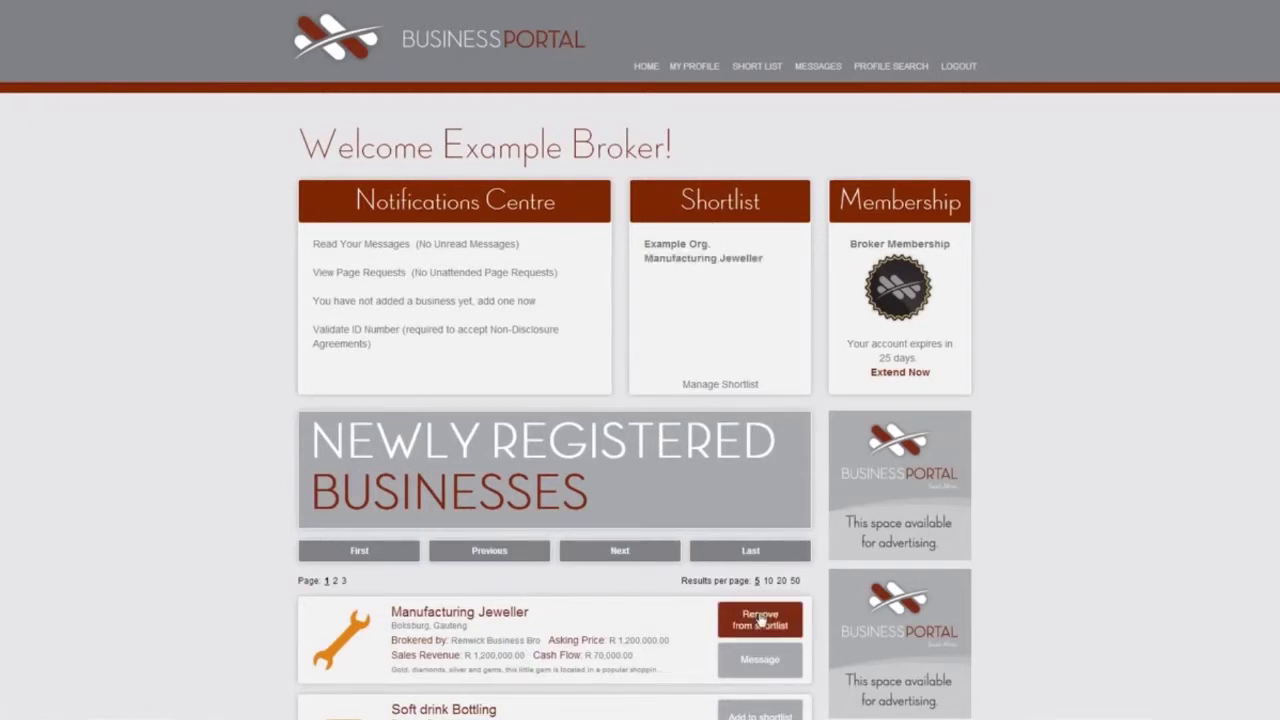
{"action": "left_click", "coordinate": [760, 620]}
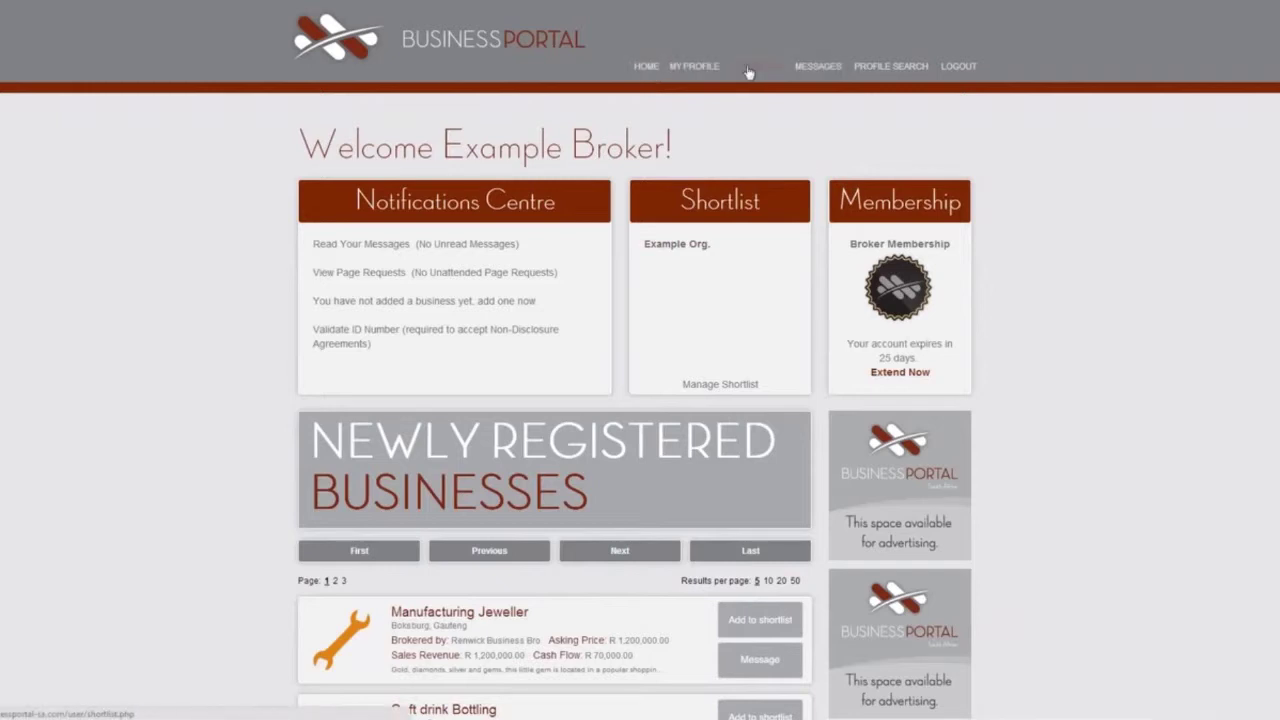
{"action": "mouse_move", "coordinate": [694, 76]}
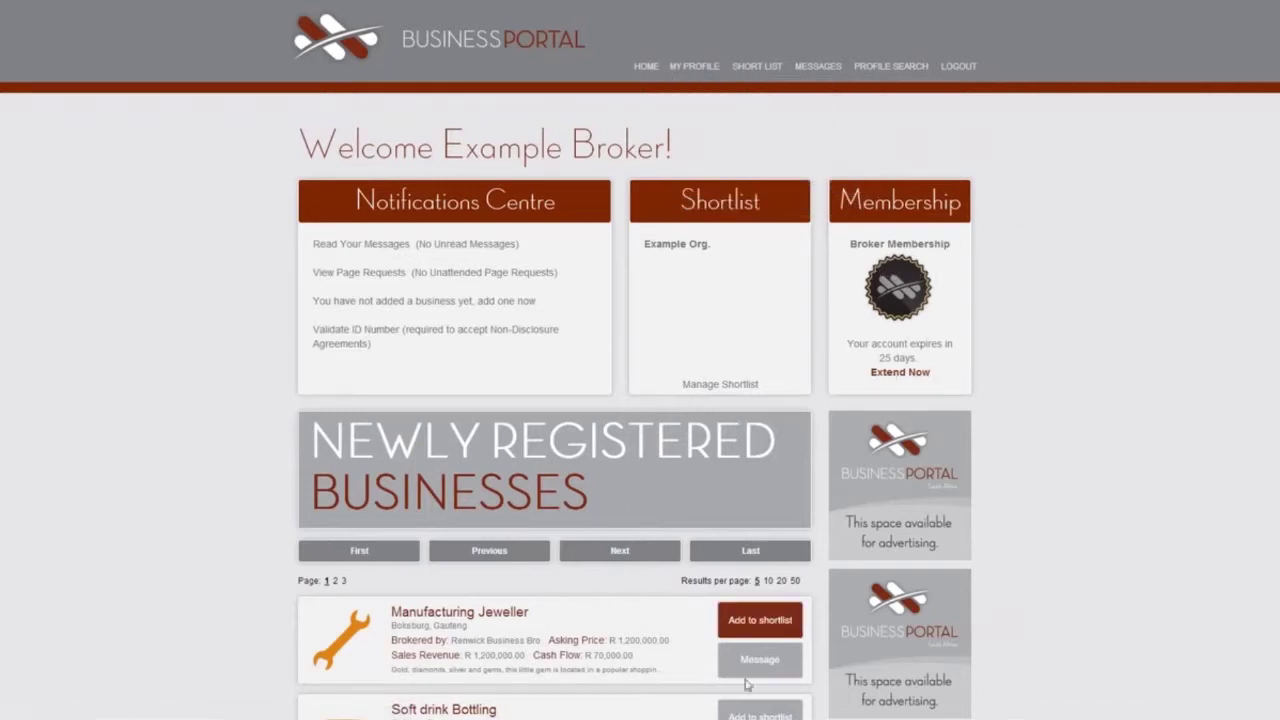
{"action": "scroll", "coordinate": [672, 681], "scroll_direction": "down", "scroll_amount": 1}
{"action": "scroll", "coordinate": [672, 681], "scroll_direction": "down", "scroll_amount": 5}
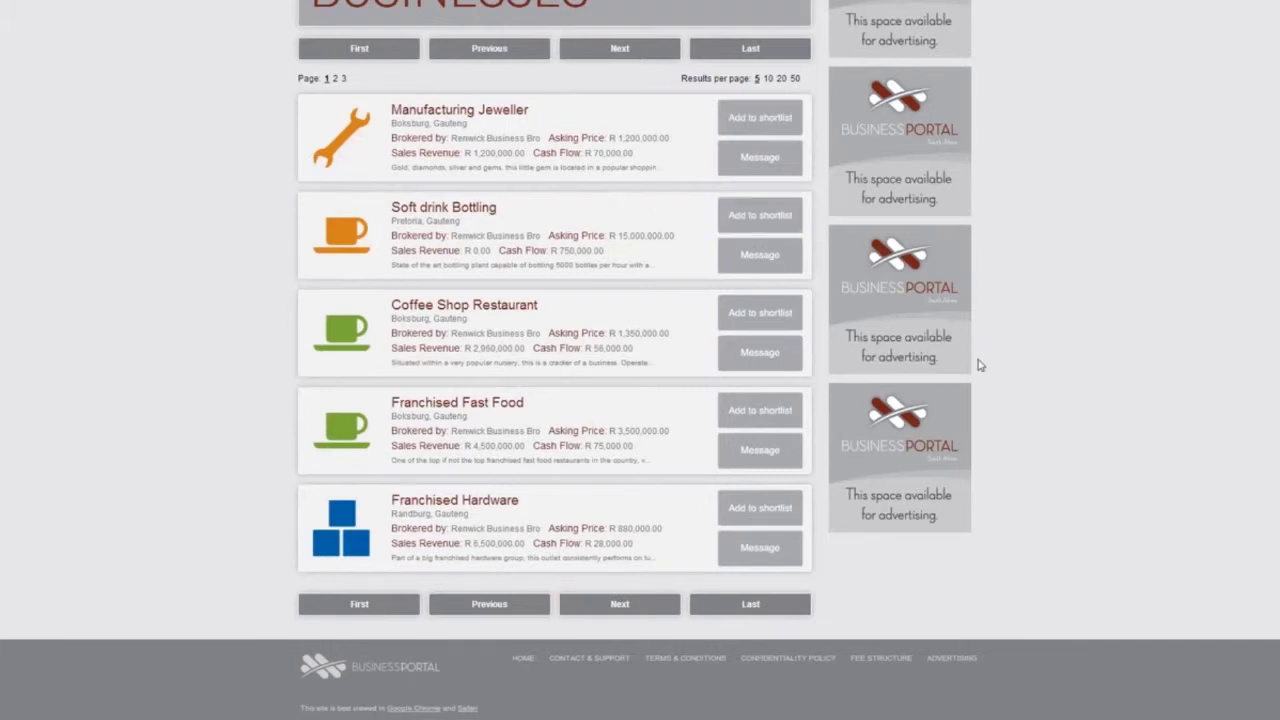
{"action": "scroll", "coordinate": [980, 363], "scroll_direction": "up", "scroll_amount": 1}
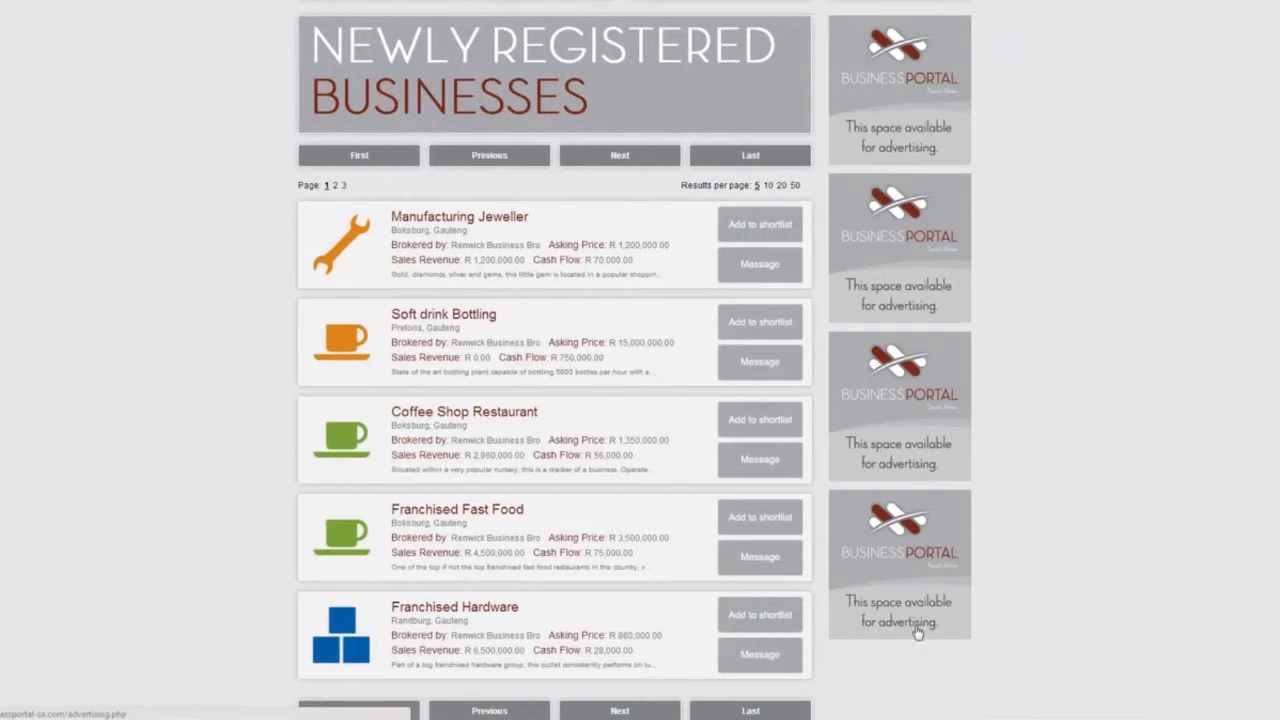
{"action": "scroll", "coordinate": [1025, 604], "scroll_direction": "up", "scroll_amount": 4}
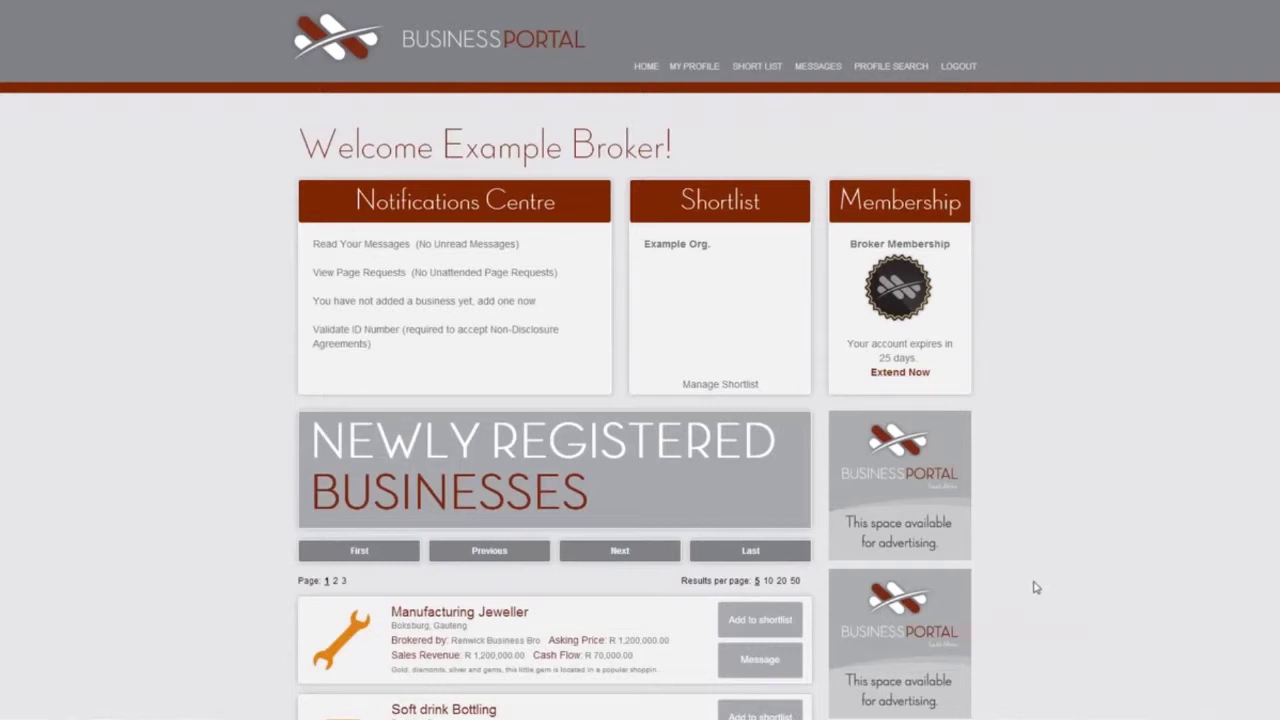
{"action": "scroll", "coordinate": [1034, 590], "scroll_direction": "down", "scroll_amount": 5}
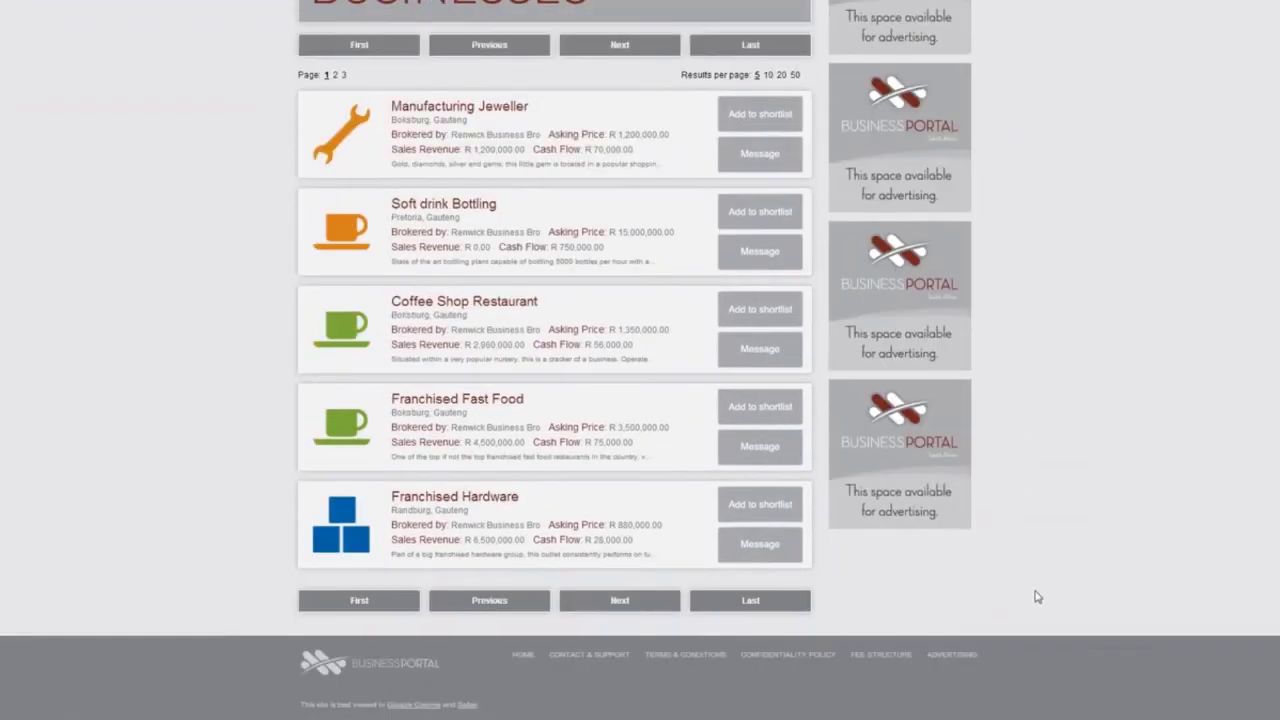
View the Advertising information page, sign out of the broker, and log in as the business owner.
{"action": "left_click", "coordinate": [951, 656]}
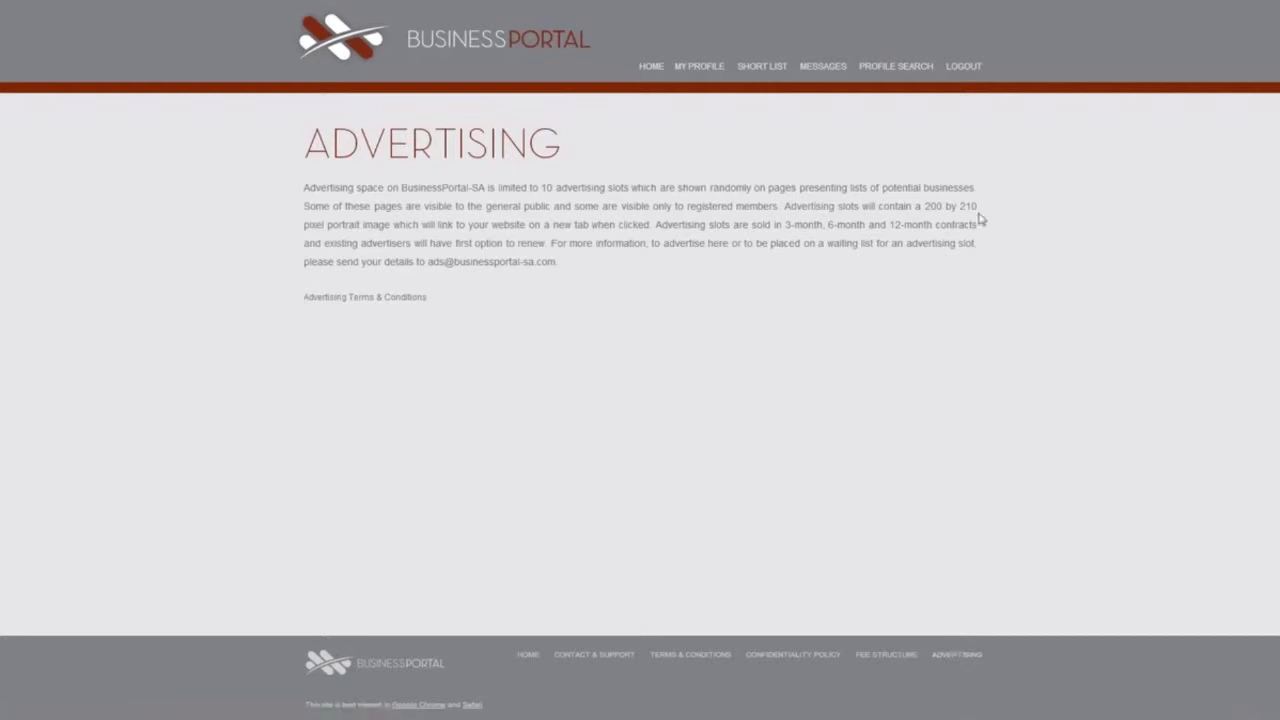
{"action": "left_click", "coordinate": [963, 66]}
{"action": "left_click", "coordinate": [973, 74]}
{"action": "type", "text": "Xample2"}
{"action": "key", "text": "Tab"}
{"action": "type", "text": "••••"}
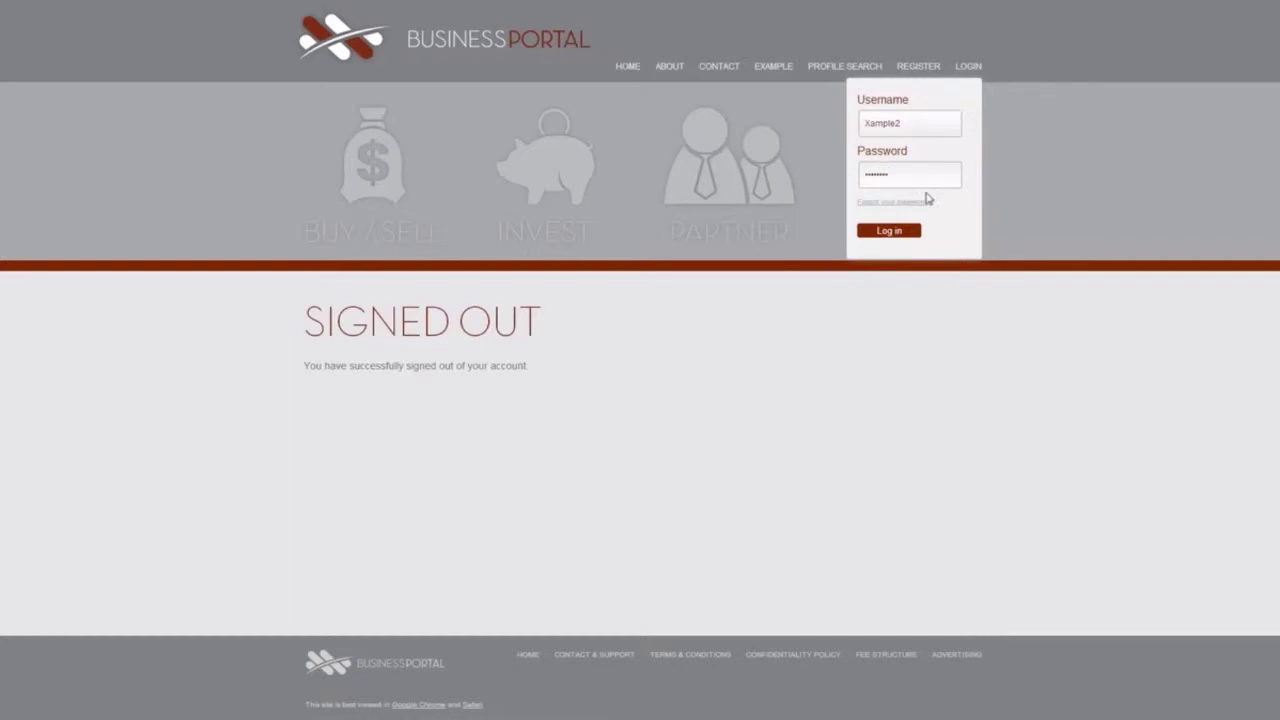
{"action": "left_click", "coordinate": [890, 232]}
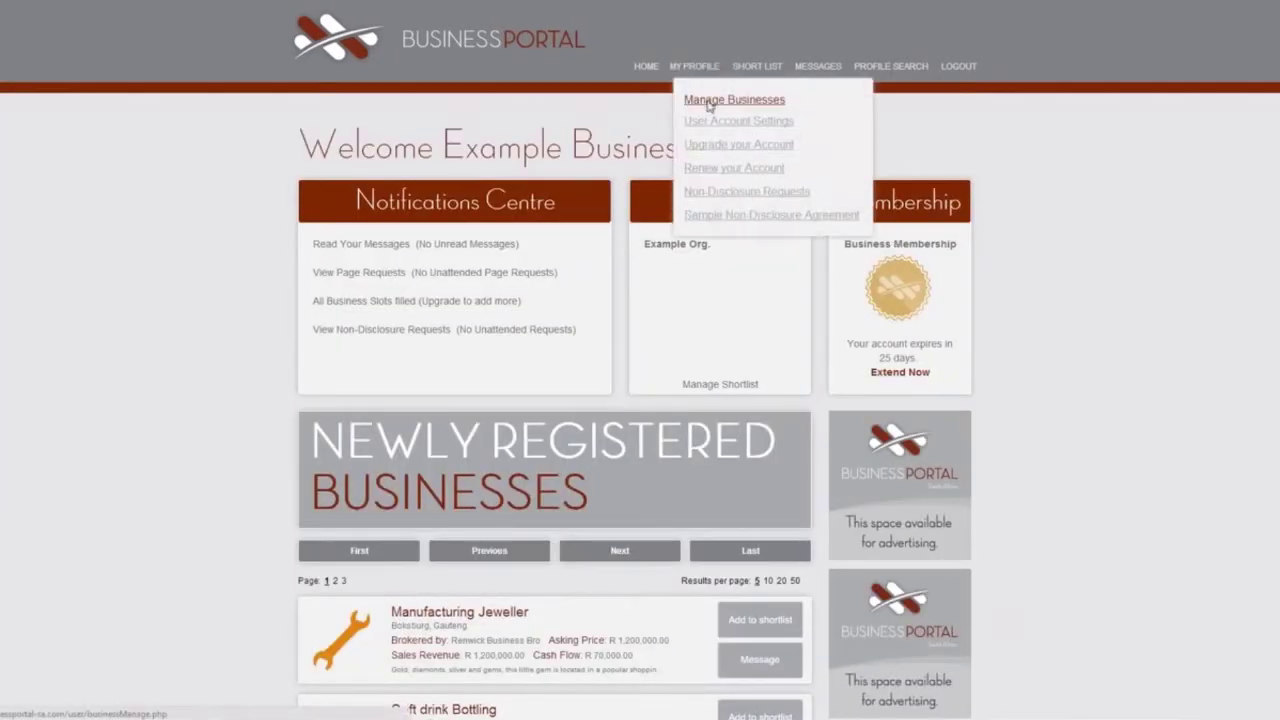
Open Example Org. for editing and inspect the financial year end, start date and identifier fields.
{"action": "left_click", "coordinate": [706, 102]}
{"action": "left_click", "coordinate": [550, 230]}
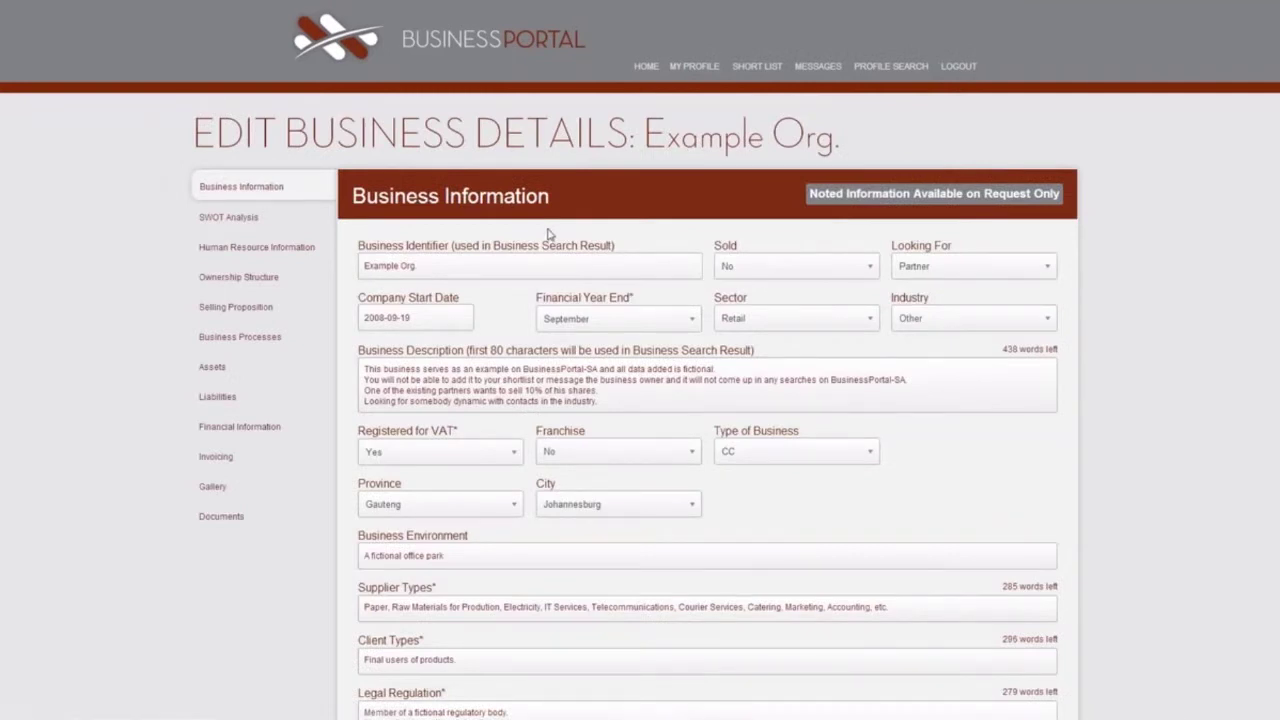
{"action": "left_click", "coordinate": [660, 322]}
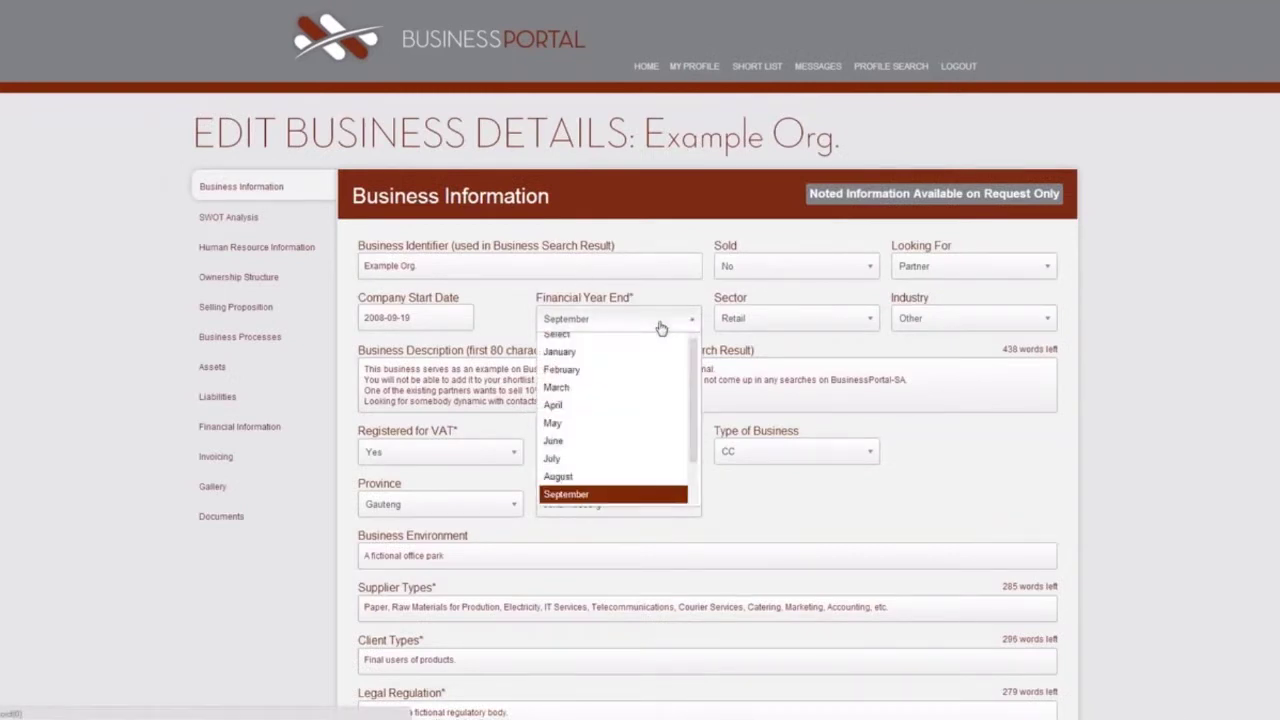
{"action": "left_click", "coordinate": [660, 322]}
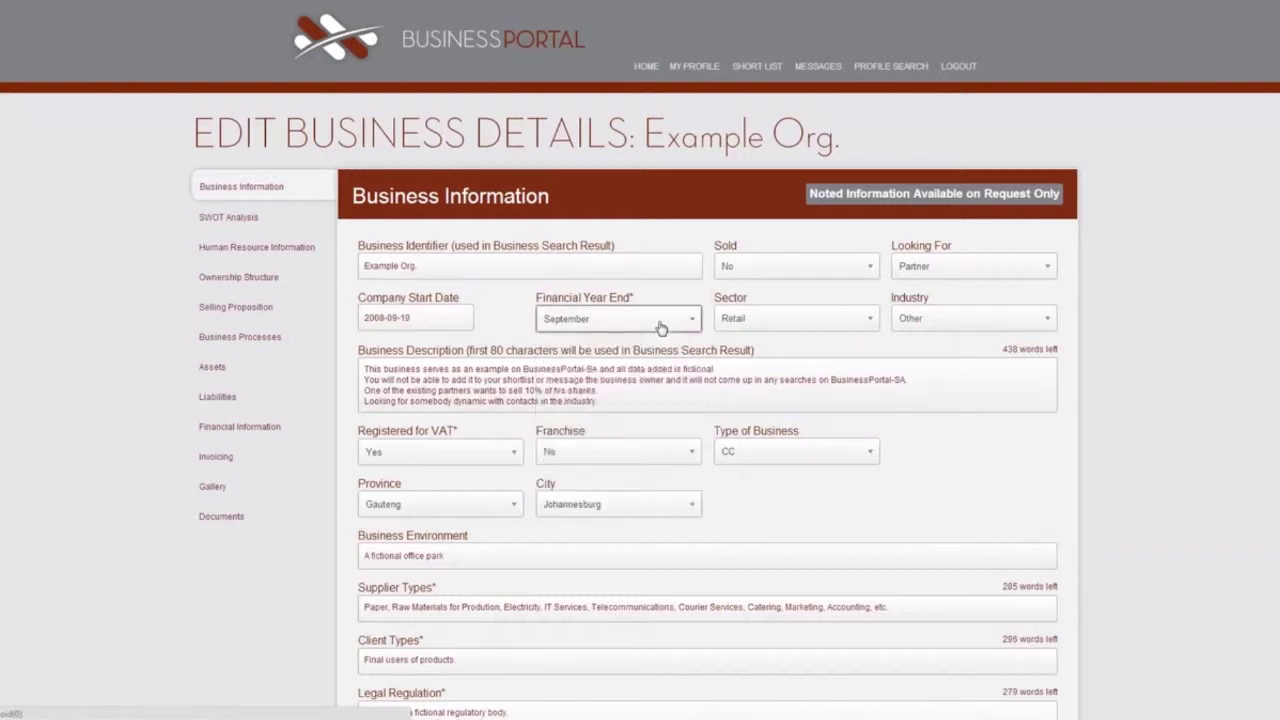
{"action": "left_click", "coordinate": [452, 322]}
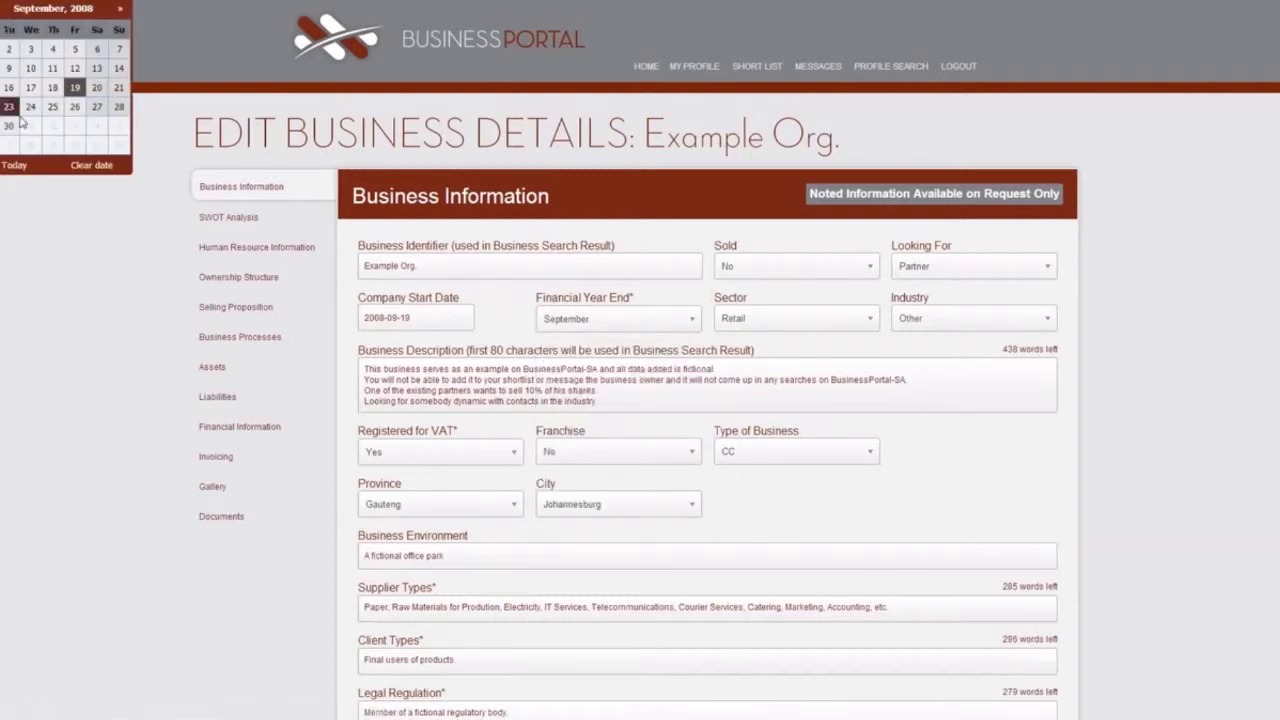
{"action": "triple_click", "coordinate": [461, 267]}
{"action": "left_click", "coordinate": [461, 267]}
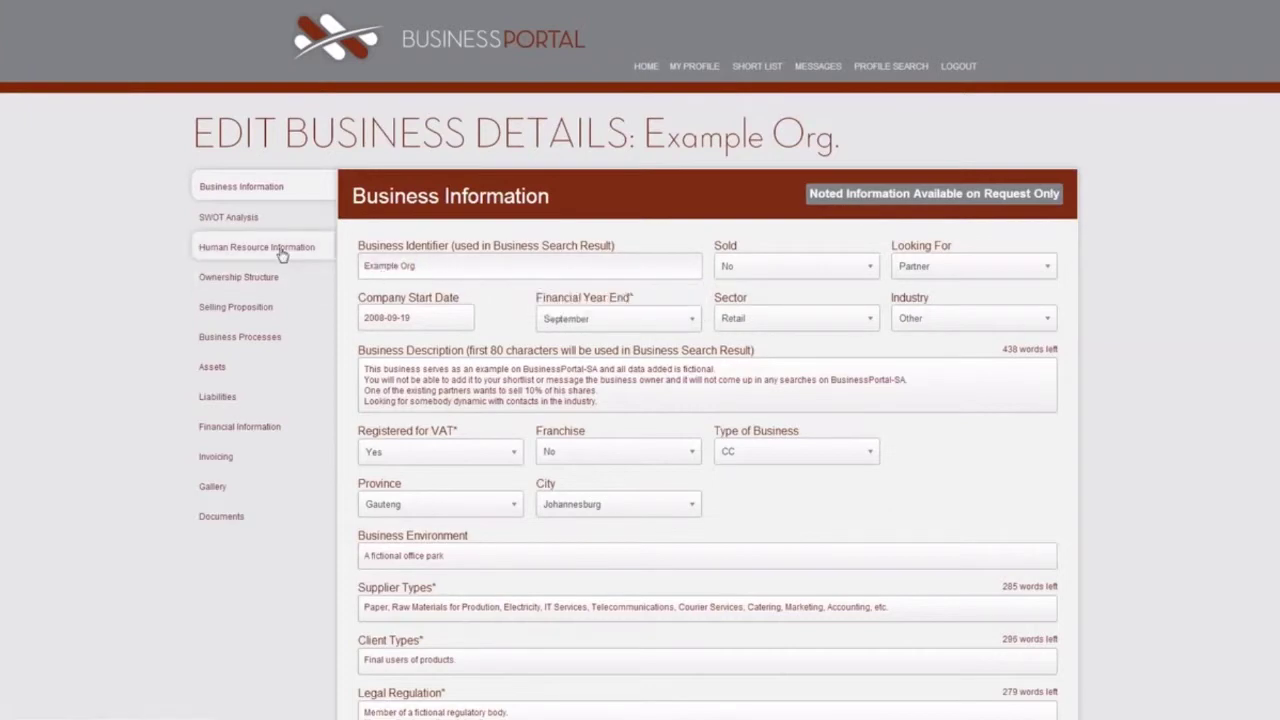
Look over the Human Resource Information board member form, then return to Business Information.
{"action": "left_click", "coordinate": [282, 255]}
{"action": "left_click", "coordinate": [514, 282]}
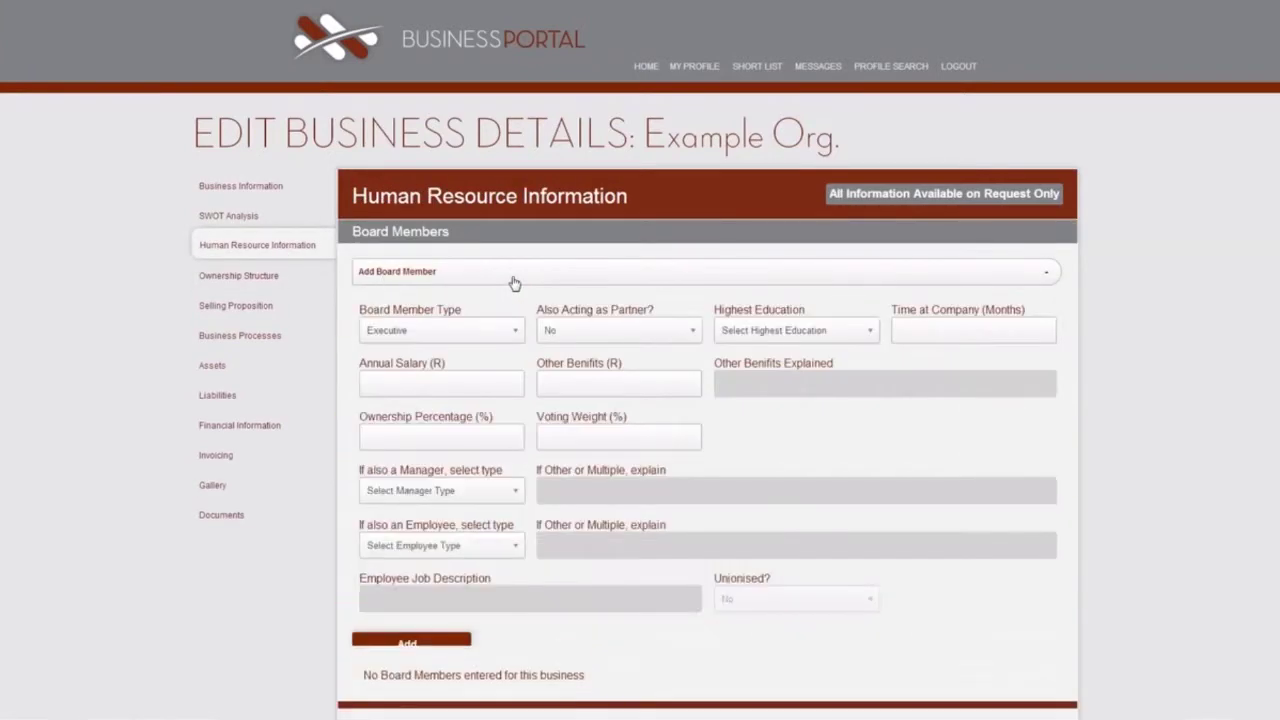
{"action": "scroll", "coordinate": [526, 366], "scroll_direction": "down", "scroll_amount": 3}
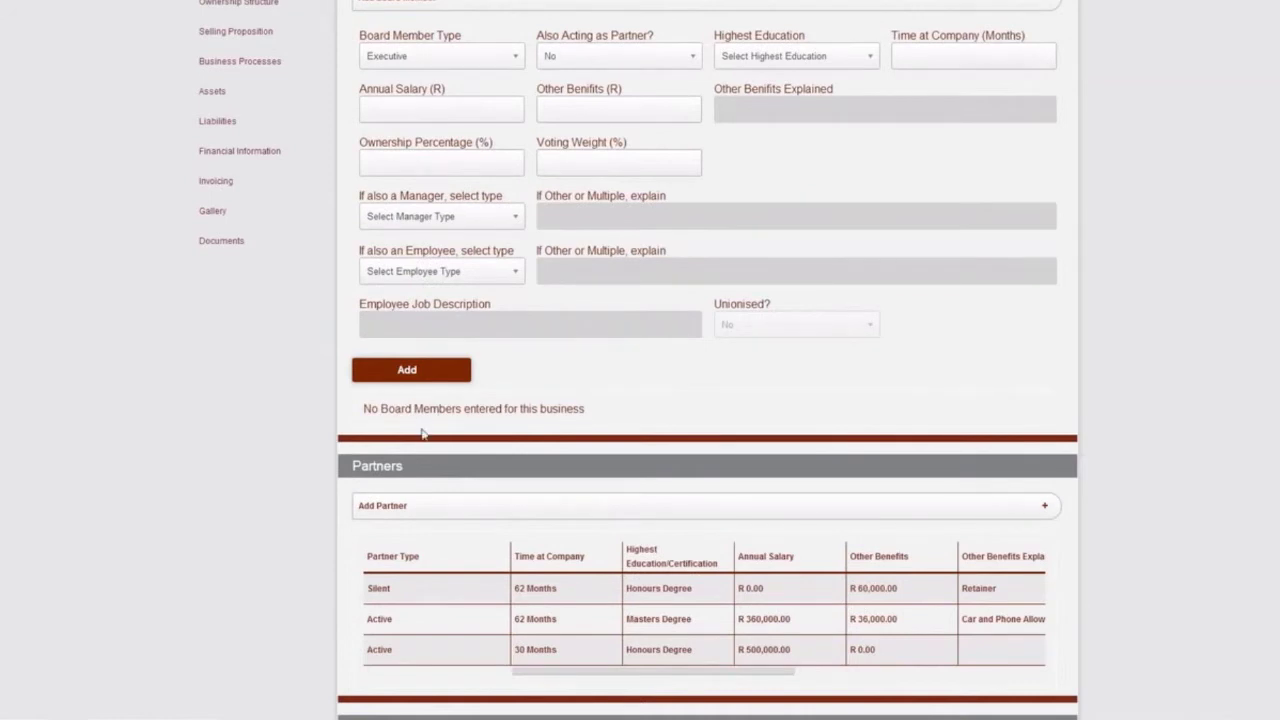
{"action": "scroll", "coordinate": [400, 395], "scroll_direction": "up", "scroll_amount": 3}
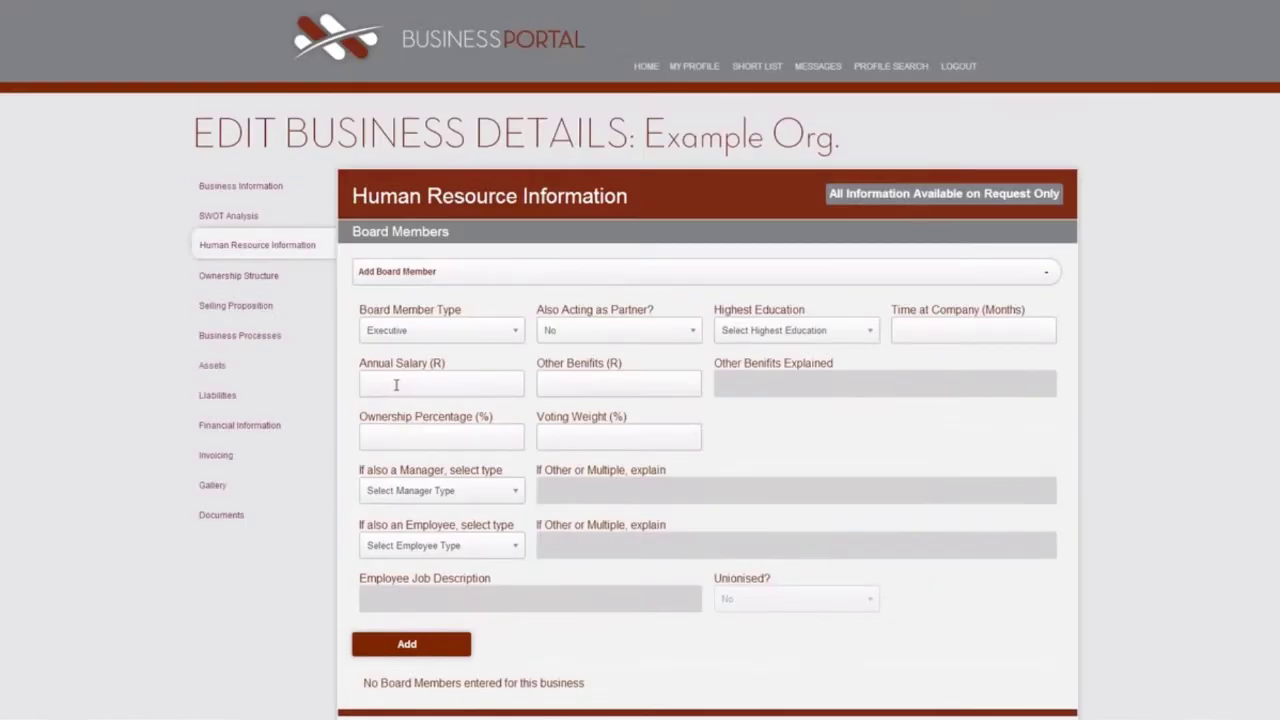
{"action": "left_click", "coordinate": [250, 190]}
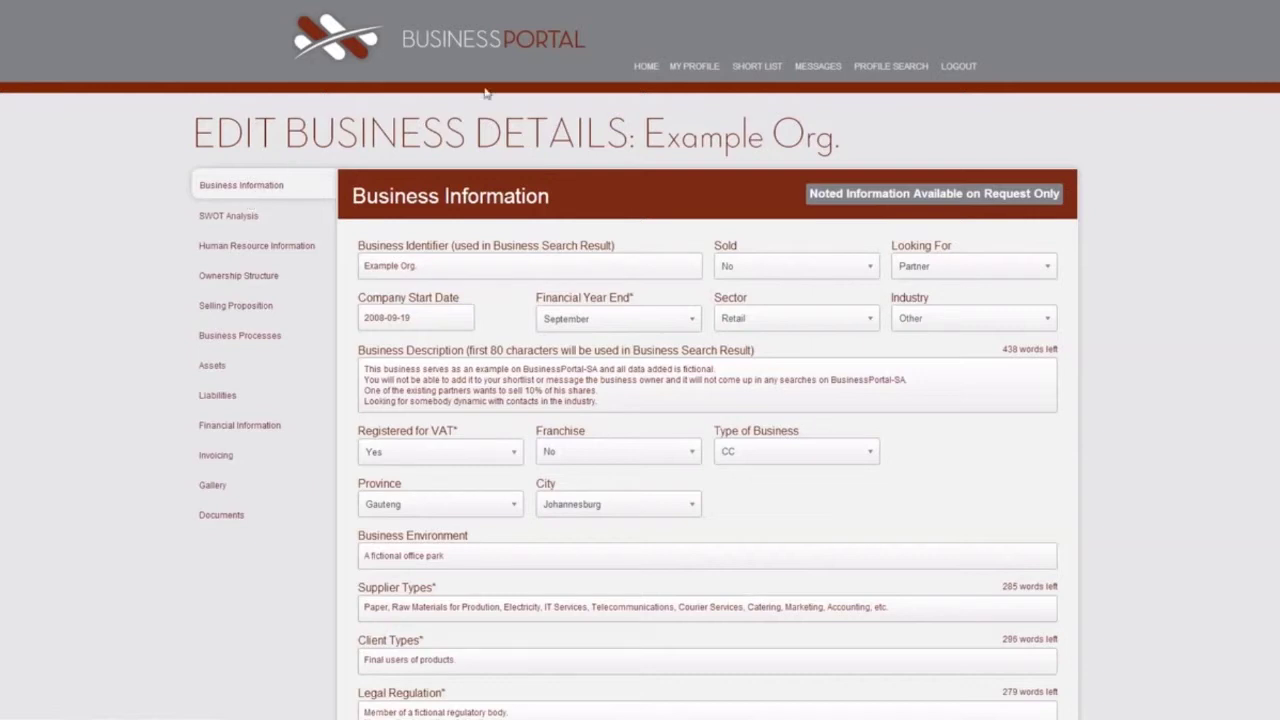
Reply 'Thank you for your interest. Lets chat further.' in the Example Org. thread, then sign out.
{"action": "left_click", "coordinate": [643, 66]}
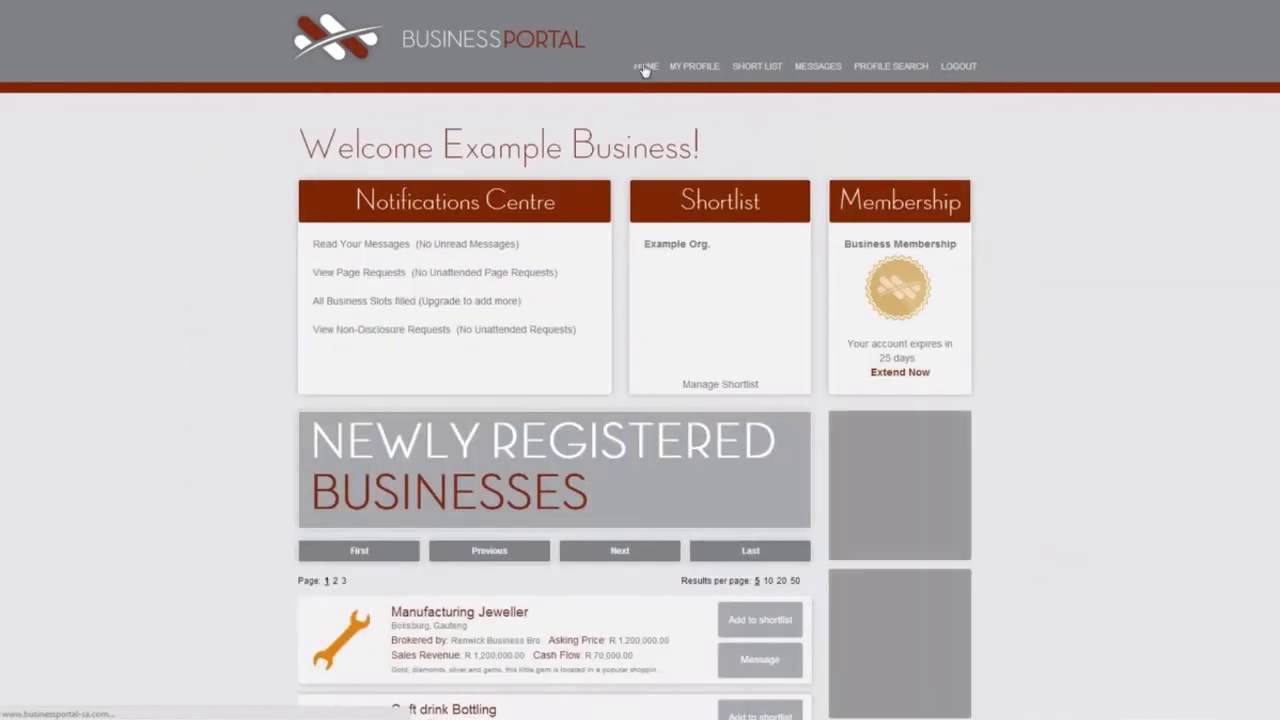
{"action": "left_click", "coordinate": [361, 245]}
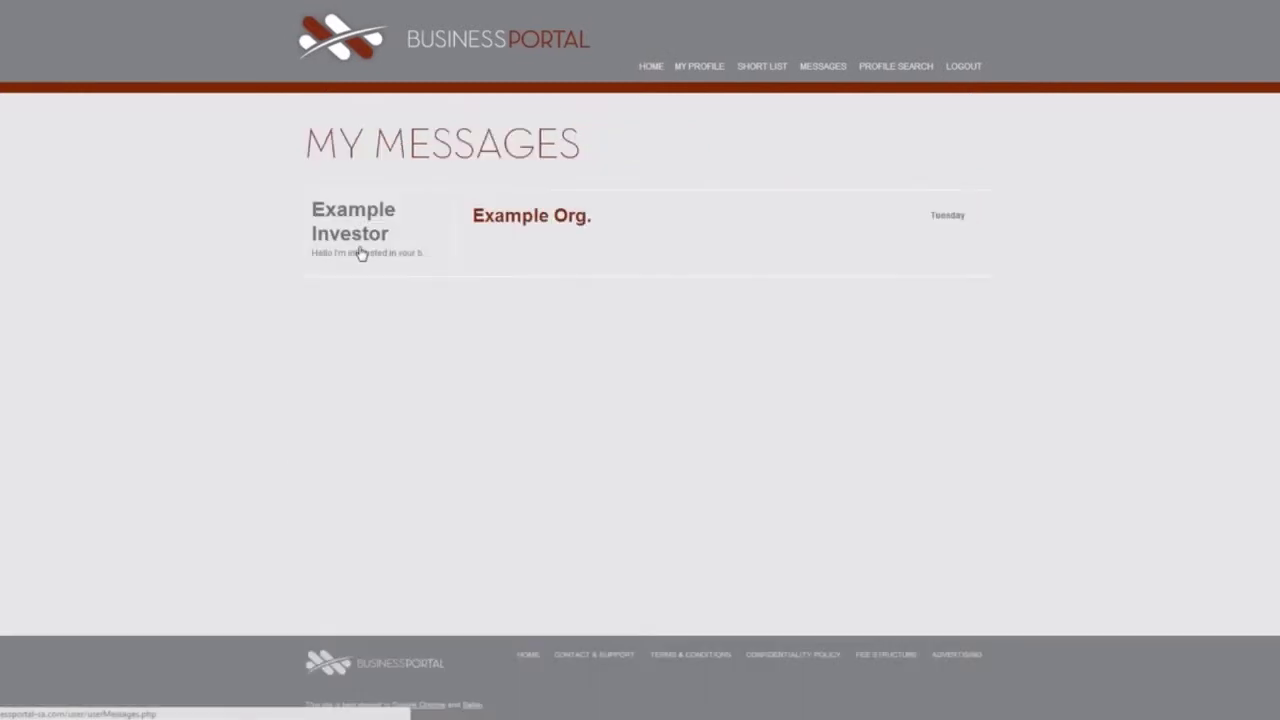
{"action": "left_click", "coordinate": [504, 222]}
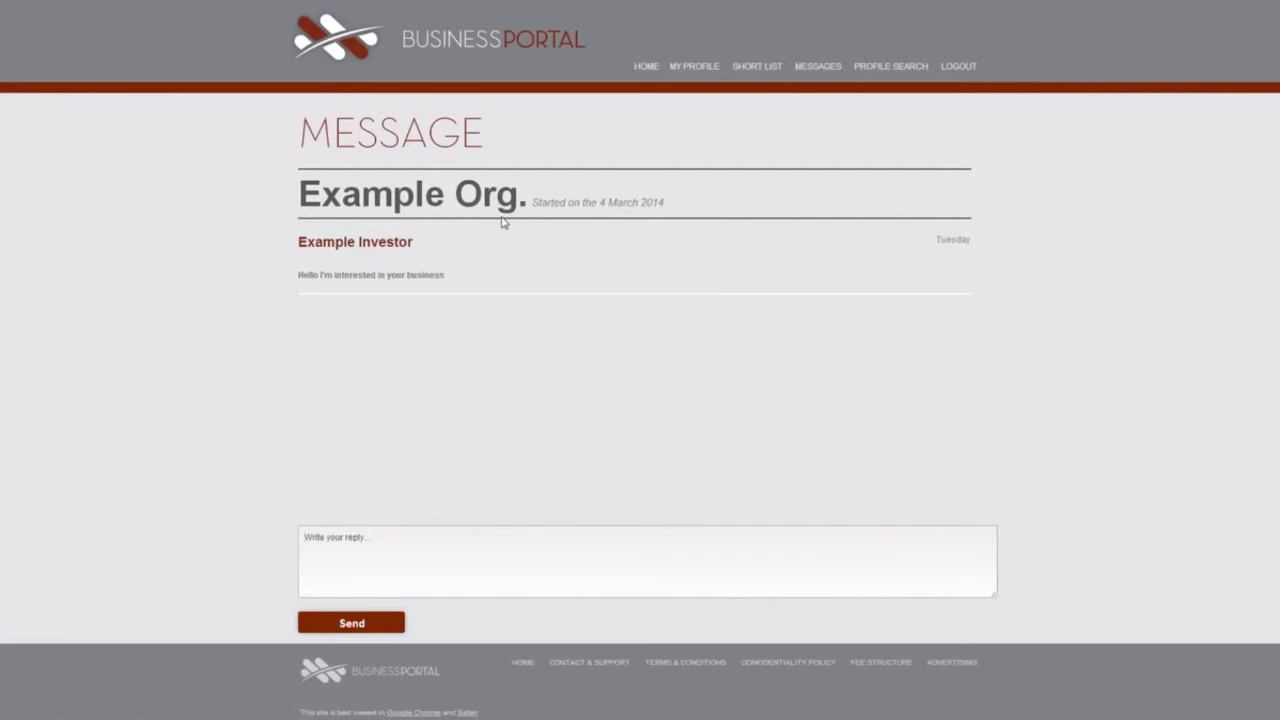
{"action": "left_click", "coordinate": [389, 548]}
{"action": "type", "text": "Thank you for your interest. Lets chat further."}
{"action": "left_click", "coordinate": [357, 626]}
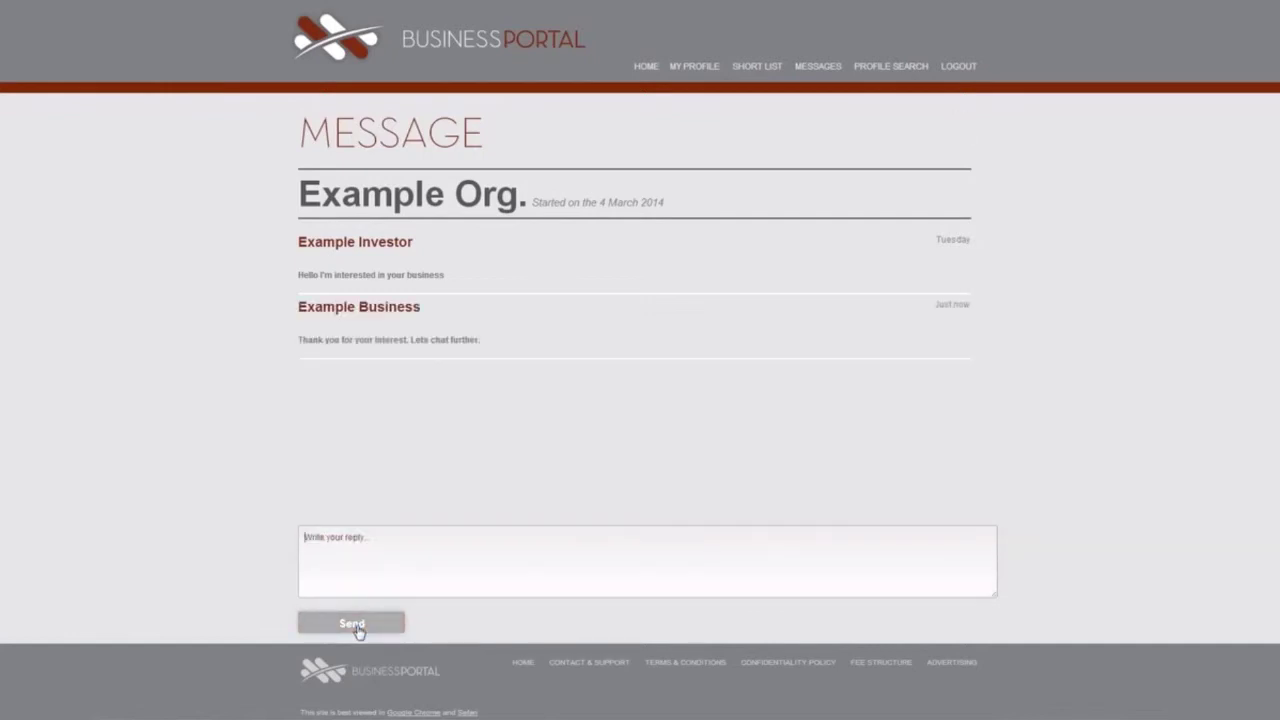
{"action": "left_click", "coordinate": [958, 68]}
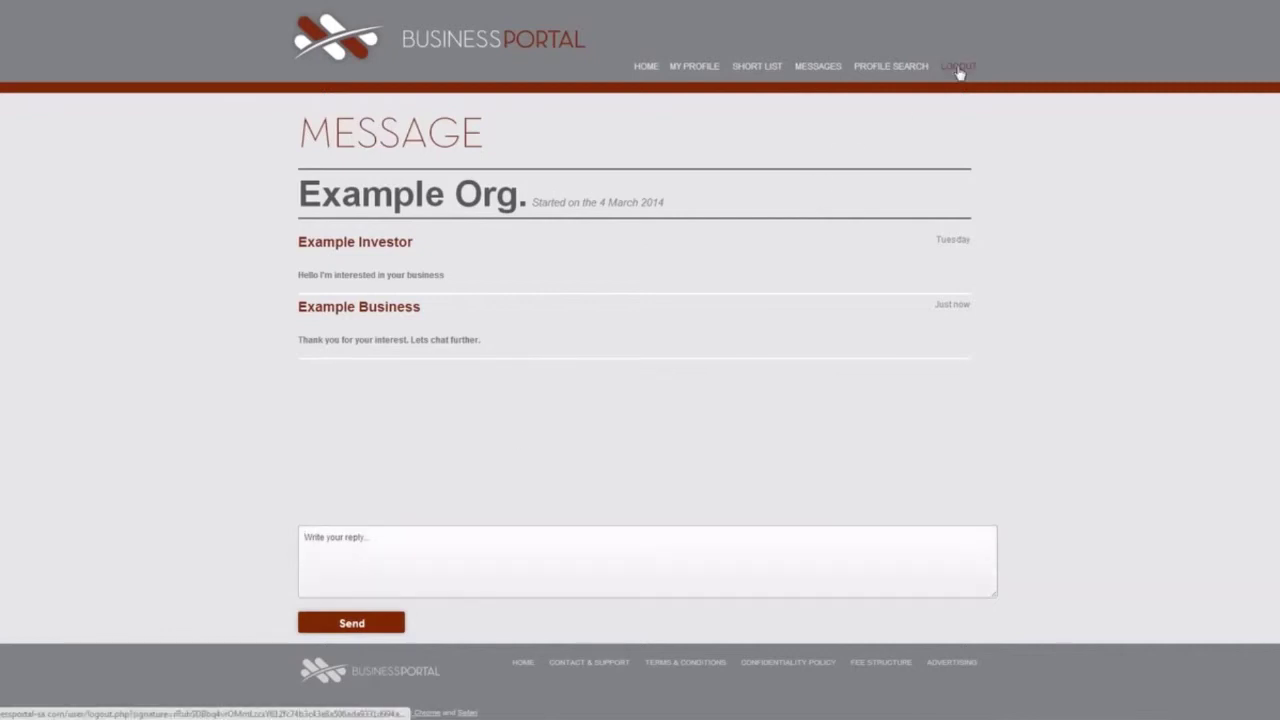
Log in as the investor and read the Example Org. message thread.
{"action": "left_click", "coordinate": [965, 68]}
{"action": "type", "text": "Xample"}
{"action": "key", "text": "Tab"}
{"action": "type", "text": "example"}
{"action": "left_click", "coordinate": [889, 231]}
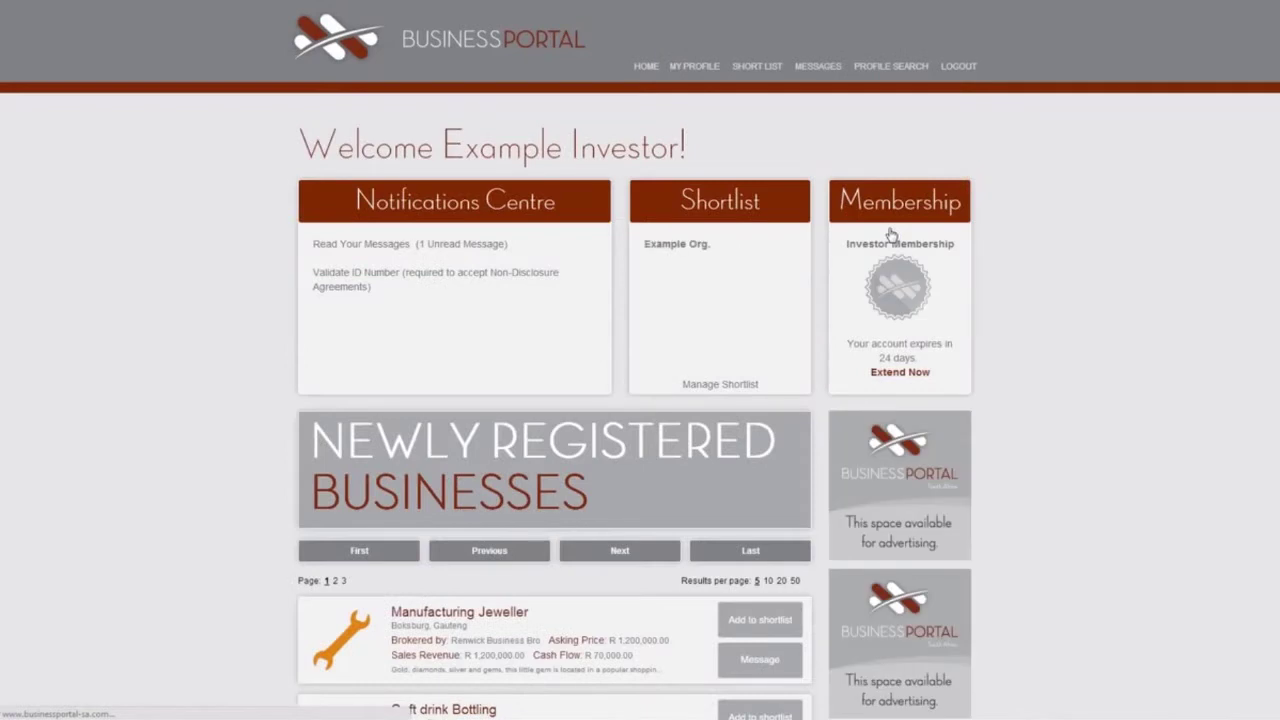
{"action": "left_click", "coordinate": [382, 249]}
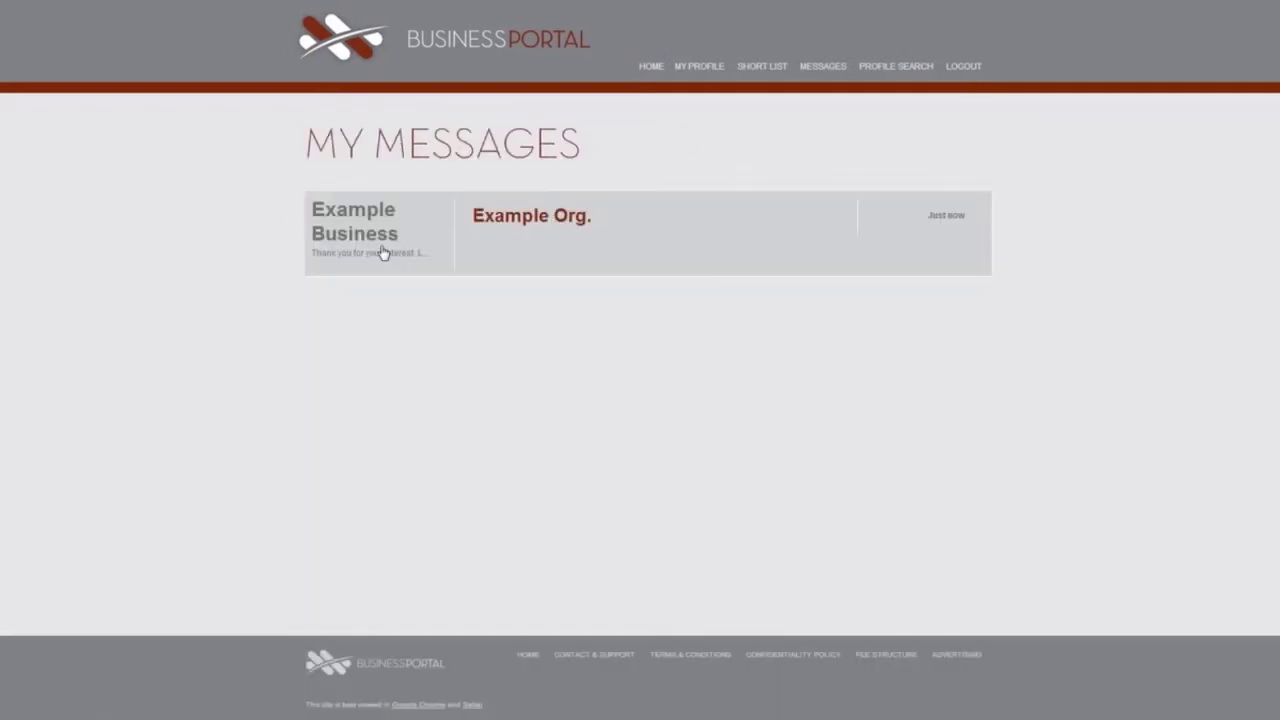
{"action": "left_click", "coordinate": [491, 220]}
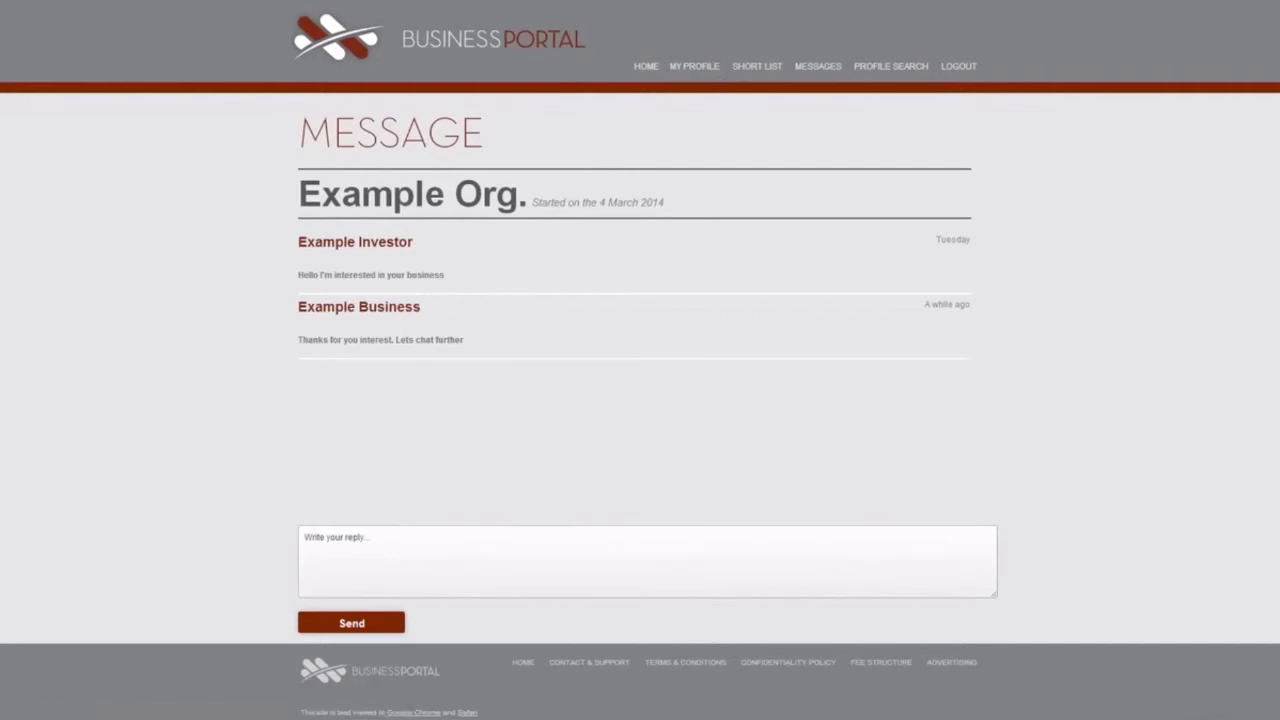
From the shortlist, request extended access to Example Org.'s Ownership Structure.
{"action": "left_click", "coordinate": [750, 68]}
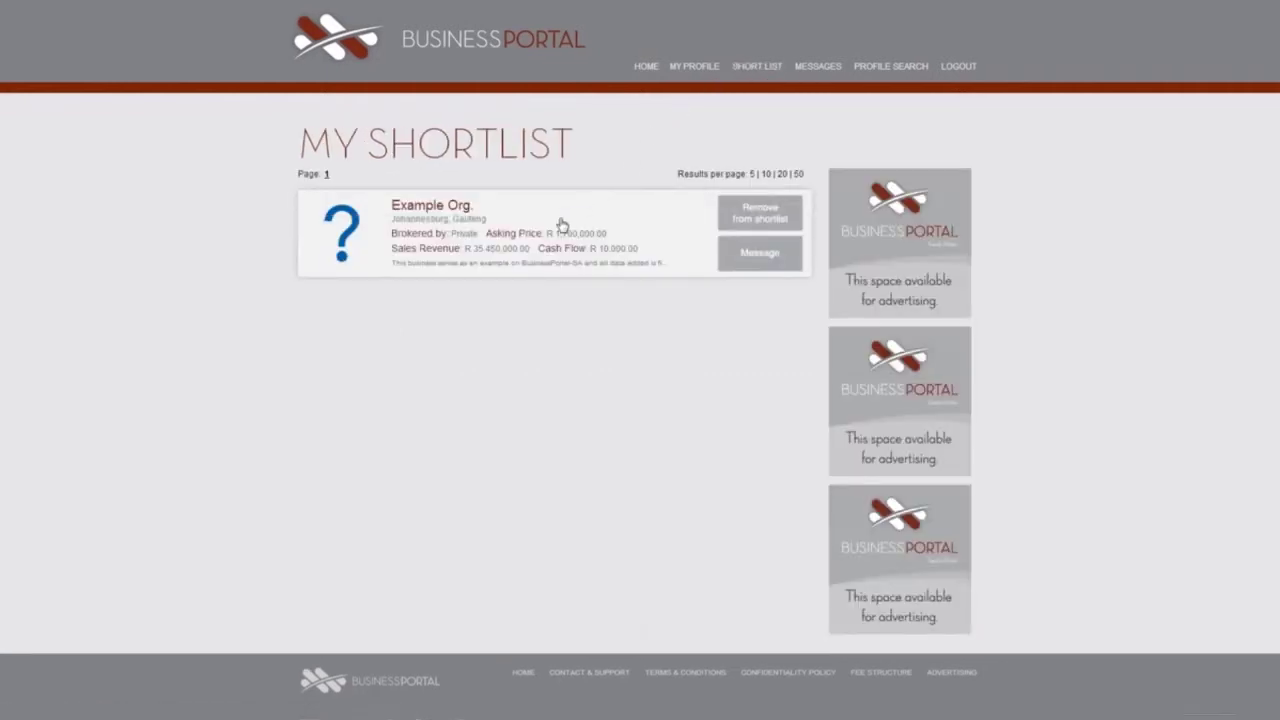
{"action": "left_click", "coordinate": [543, 248]}
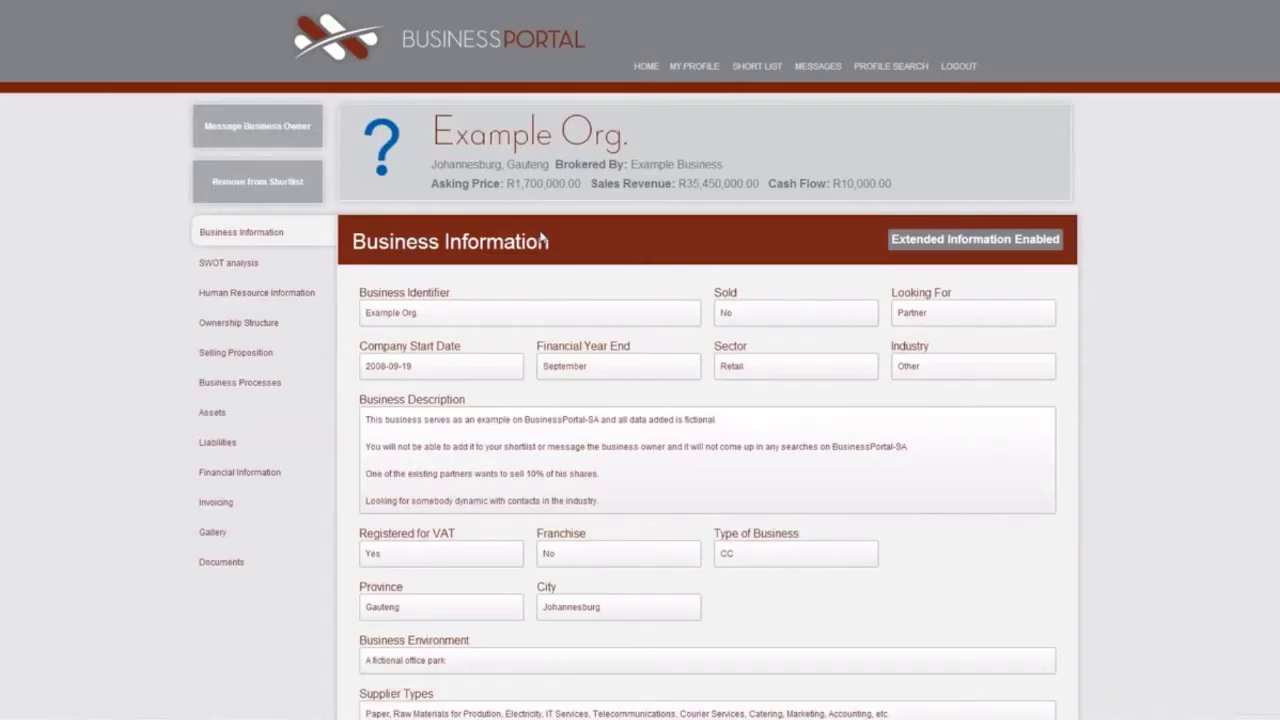
{"action": "left_click", "coordinate": [261, 329]}
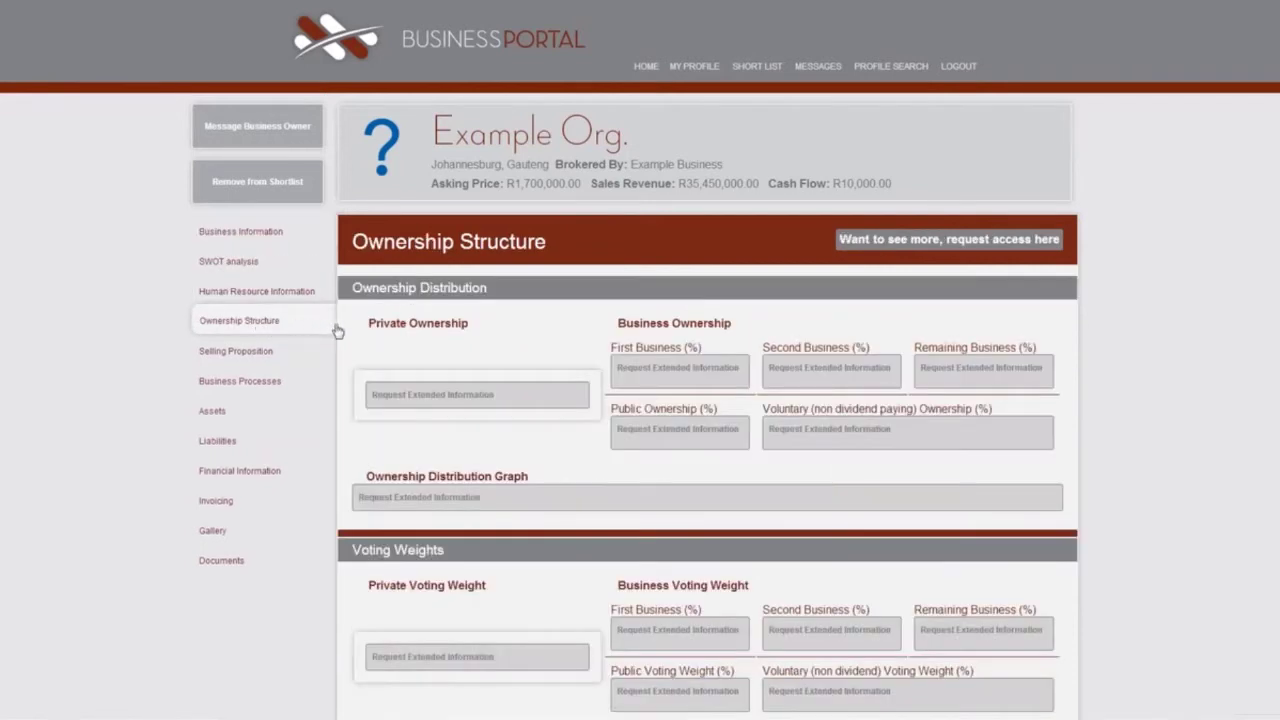
{"action": "left_click", "coordinate": [931, 246]}
Sign out of the investor account and log back in as the business owner.
{"action": "left_click", "coordinate": [958, 66]}
{"action": "type", "text": "Xample2"}
{"action": "key", "text": "Tab"}
{"action": "type", "text": "********"}
{"action": "left_click", "coordinate": [892, 231]}
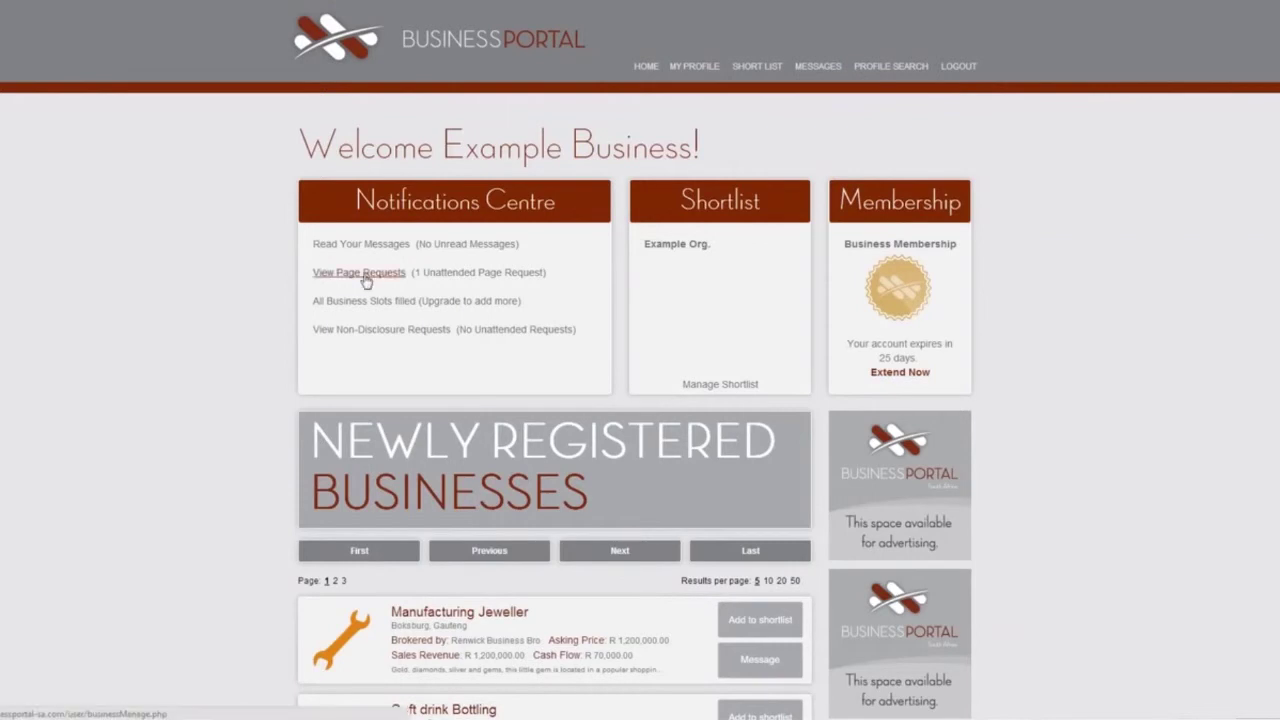
Open Example Org.'s Approve Extended View page from the page requests, leaving the investor's Ownership Structure access at None.
{"action": "left_click", "coordinate": [366, 274]}
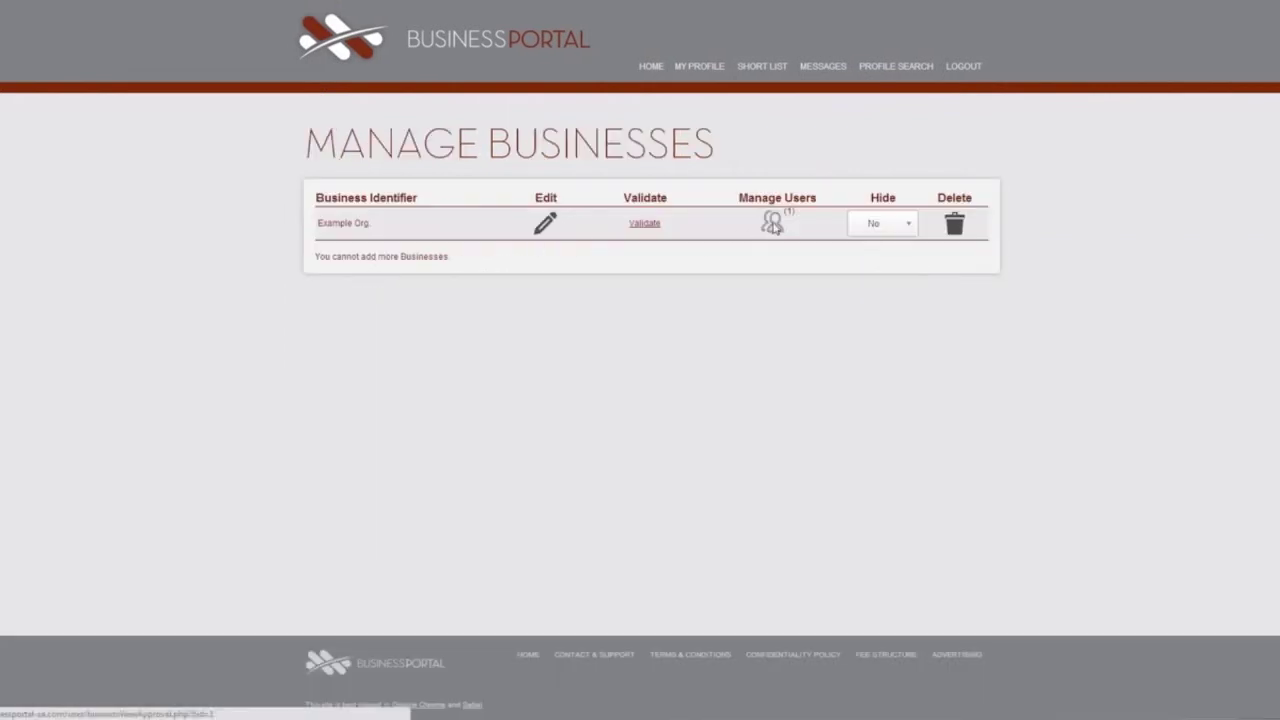
{"action": "left_click", "coordinate": [774, 224]}
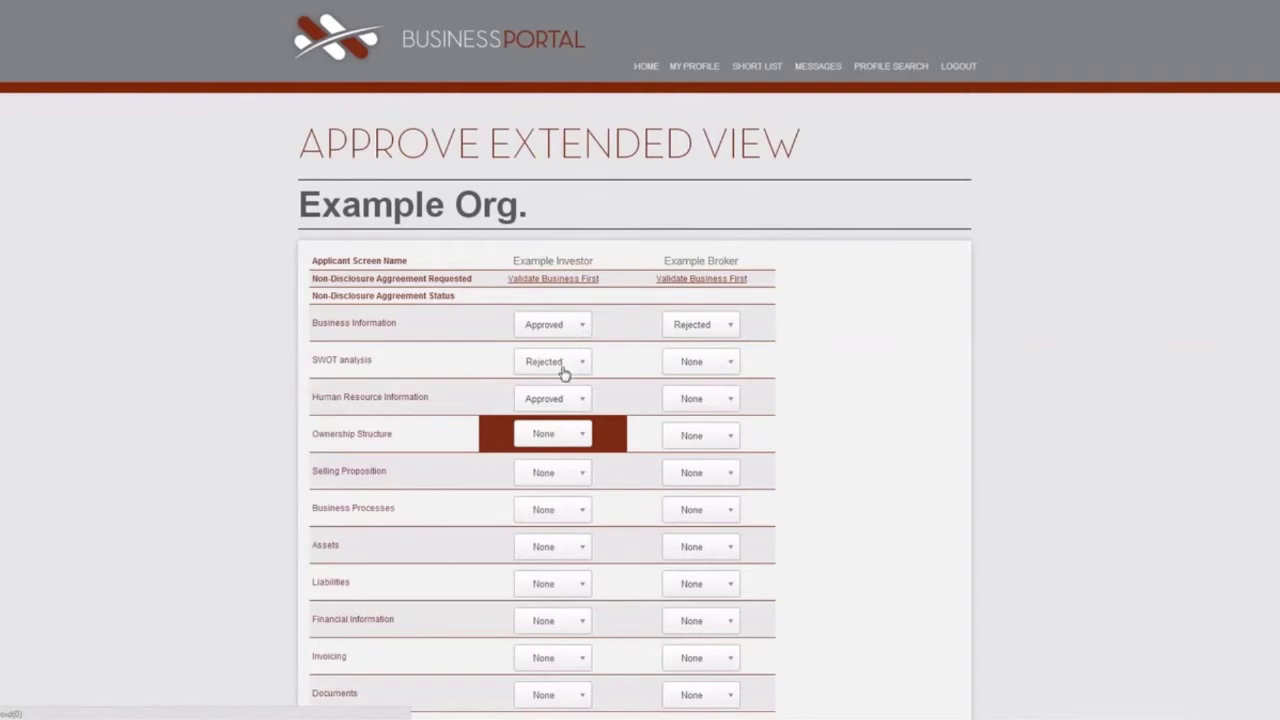
{"action": "left_click", "coordinate": [576, 434]}
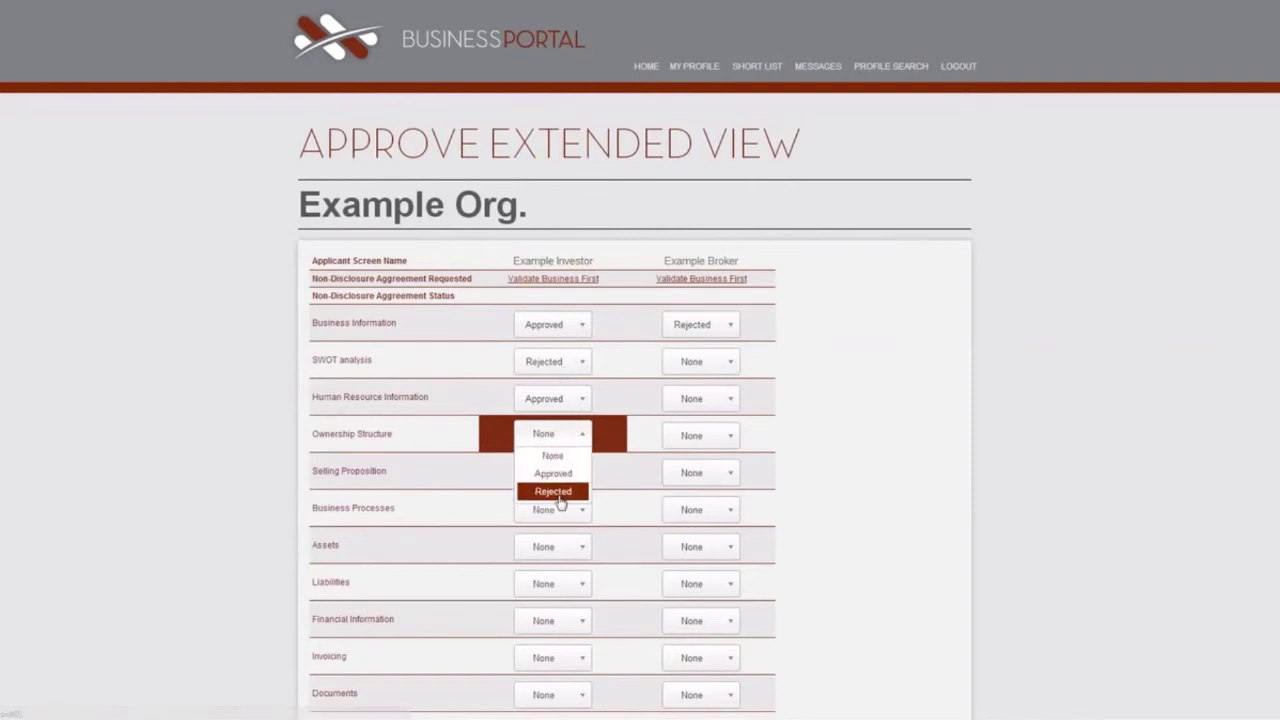
{"action": "left_click", "coordinate": [575, 440]}
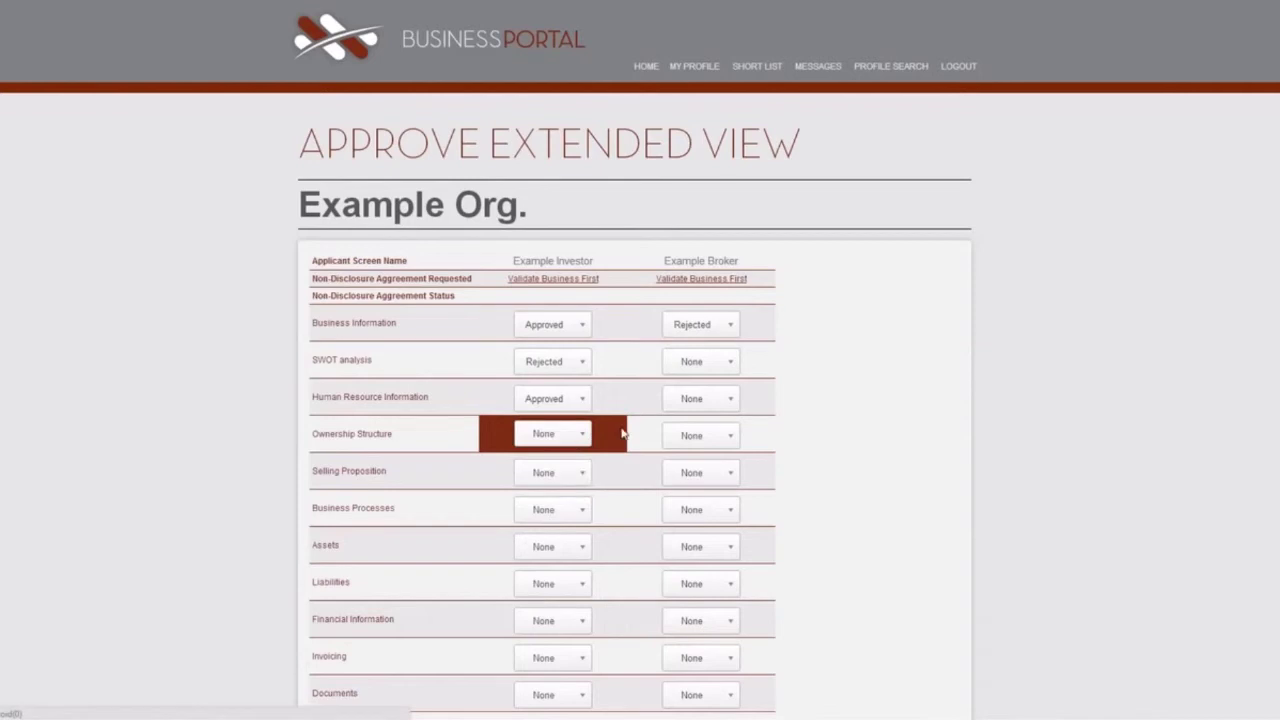